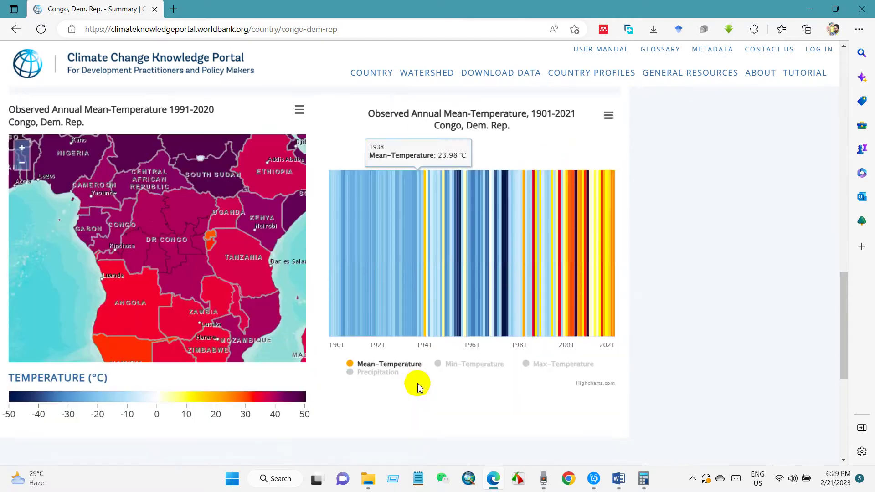
# - Open the Current Climate climatology page for Congo, Dem. Rep. and look through its maps, charts and seasonal tables
pyautogui.click(323, 274)
pyautogui.scroll(-15, 336, 351)
pyautogui.click(413, 285)
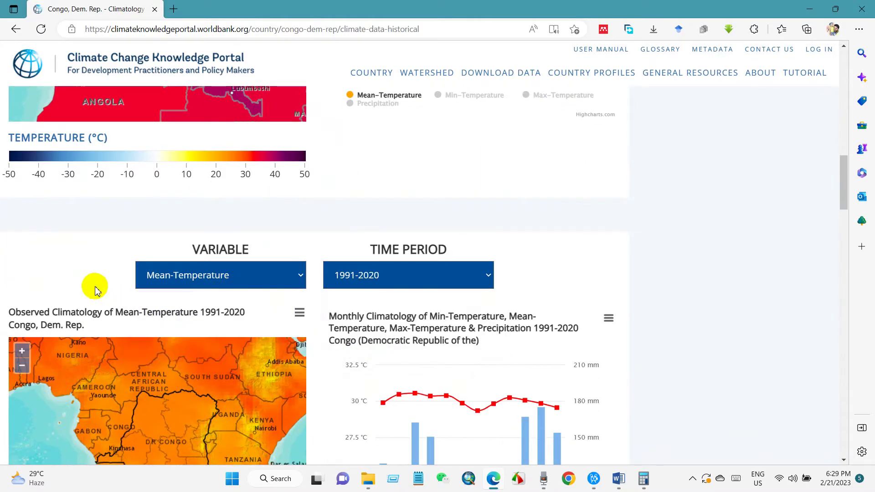
pyautogui.scroll(-20, 498, 362)
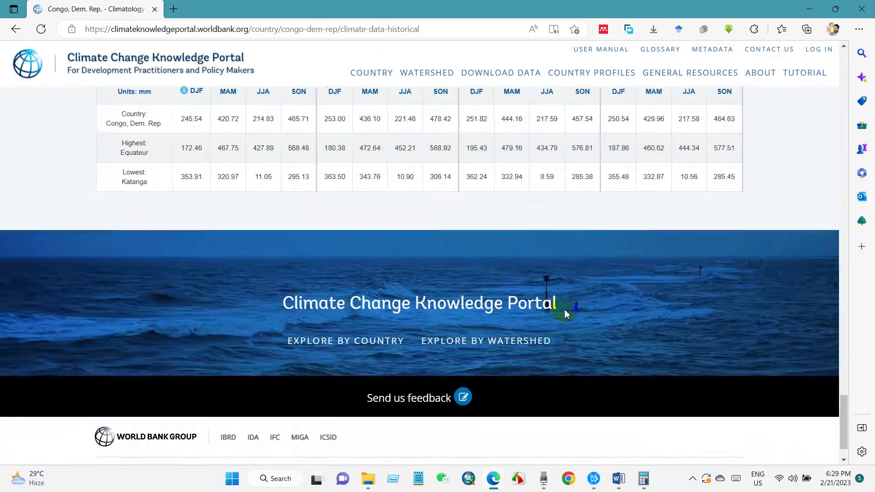
pyautogui.scroll(20, 565, 314)
# - Open the historical Trends & Variability page and set the section II variables to Precipitation and Monthly Precipitation
pyautogui.click(406, 336)
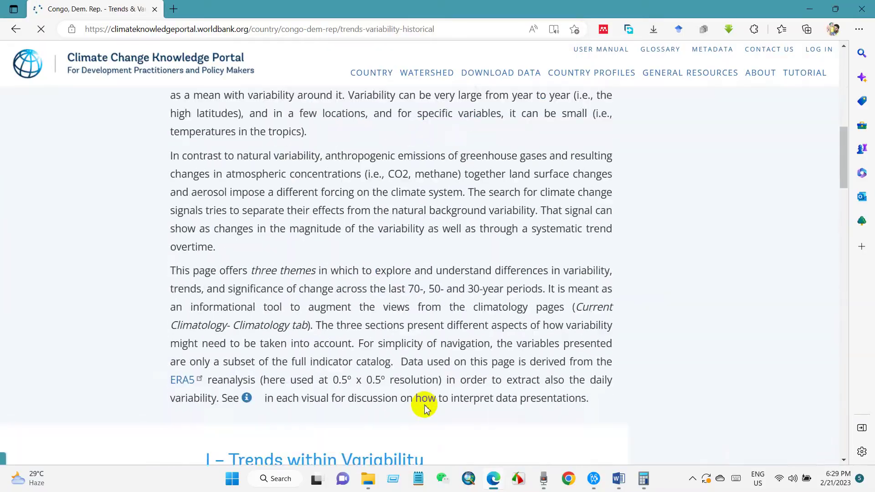
pyautogui.scroll(-8, 392, 319)
pyautogui.scroll(-10, 281, 315)
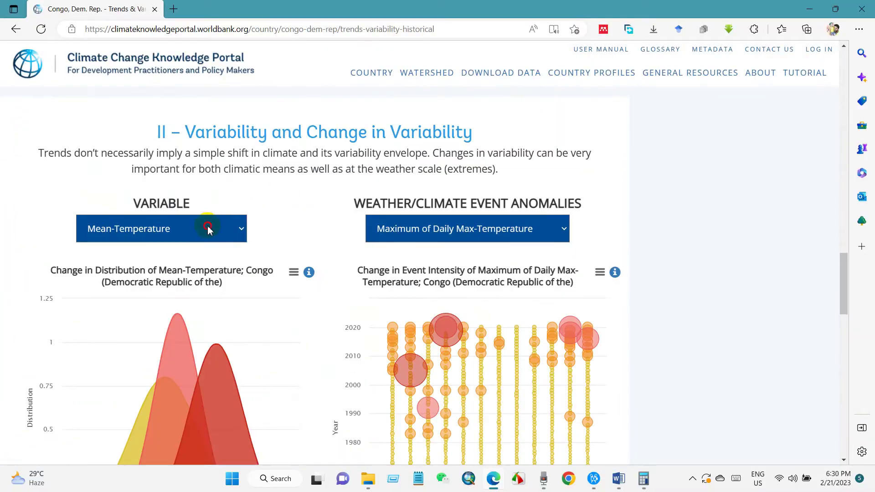
pyautogui.scroll(-4, 774, 295)
pyautogui.scroll(2, 773, 295)
pyautogui.click(456, 101)
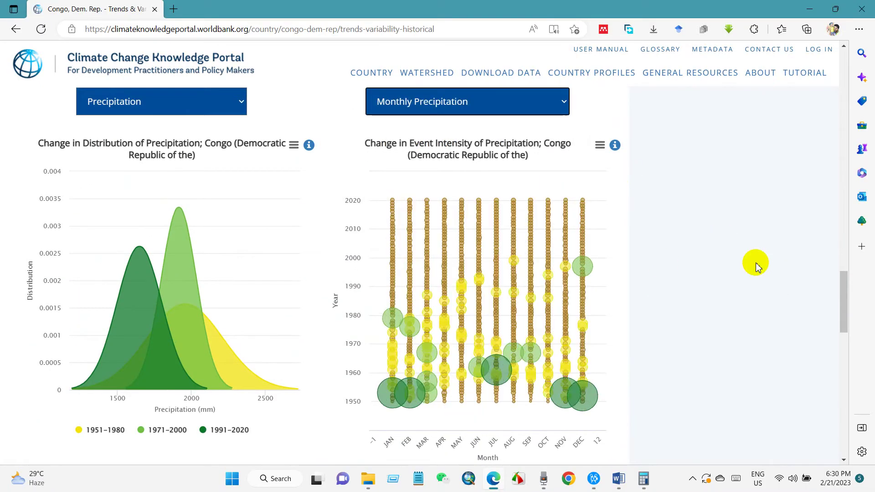
# - Set the annual and monthly trend charts' variable to Number of Frost Days (Tmin < 0°C)
pyautogui.scroll(-8, 465, 256)
pyautogui.click(263, 168)
pyautogui.scroll(-3, 354, 145)
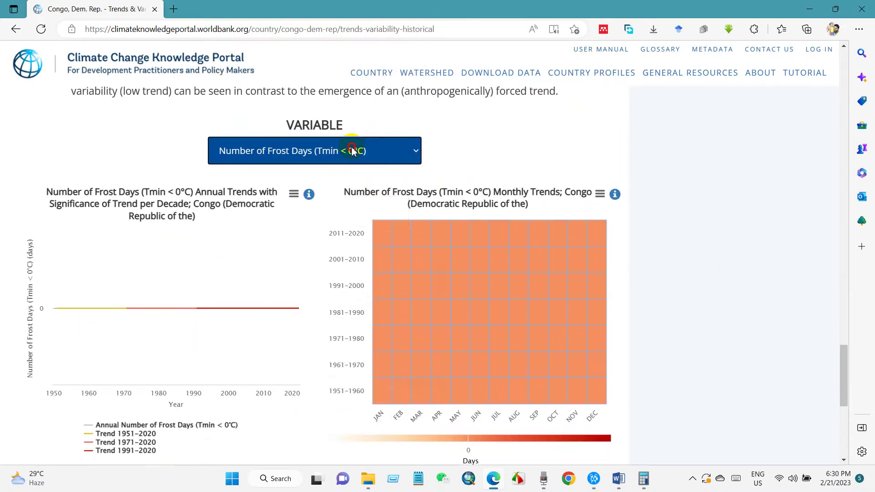
pyautogui.click(548, 335)
# - Open the Mean Projections (CMIP6) page under Climate Projections and set the time period to 2080-2099
pyautogui.moveTo(844, 371); pyautogui.dragTo(844, 107)
pyautogui.moveTo(470, 199)
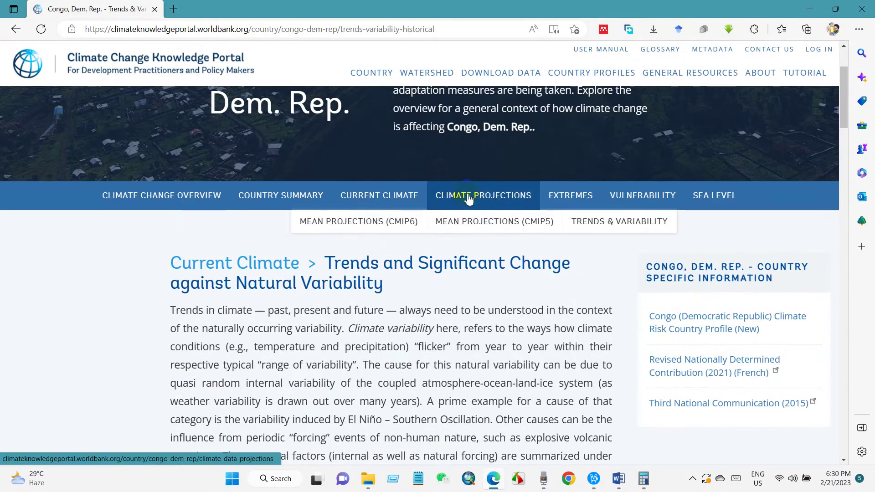
pyautogui.click(373, 226)
pyautogui.scroll(-5, 384, 312)
pyautogui.click(398, 264)
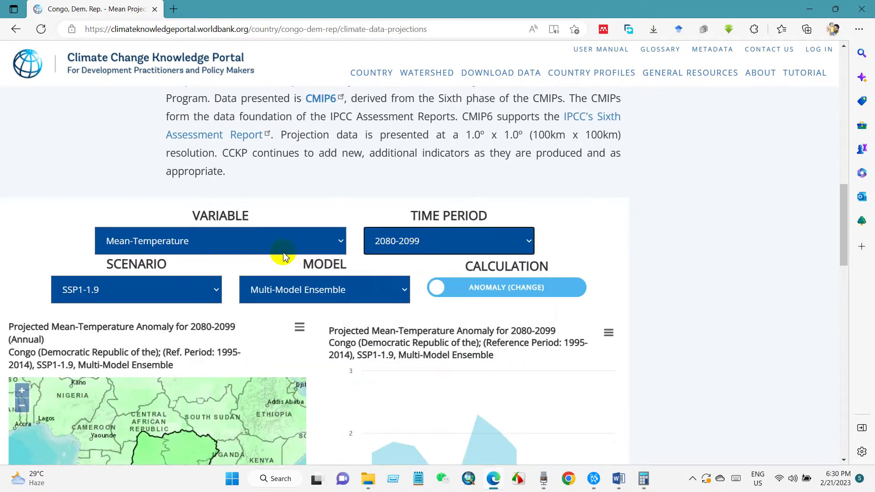
# - Choose another scenario for the mean-temperature projection and look through the charts and tables below
pyautogui.scroll(-3, 283, 251)
pyautogui.click(205, 115)
pyautogui.click(131, 188)
pyautogui.scroll(-5, 716, 260)
pyautogui.scroll(-20, 715, 260)
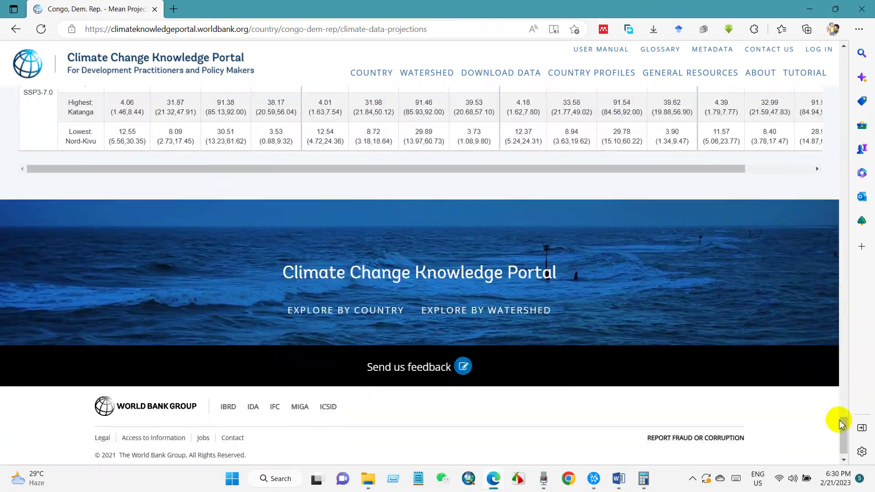
# - Open the Climate Projections Trends & Variability page and set section I to time period 2051-2100 and scenario SSP2-4.5
pyautogui.moveTo(841, 424); pyautogui.dragTo(843, 45)
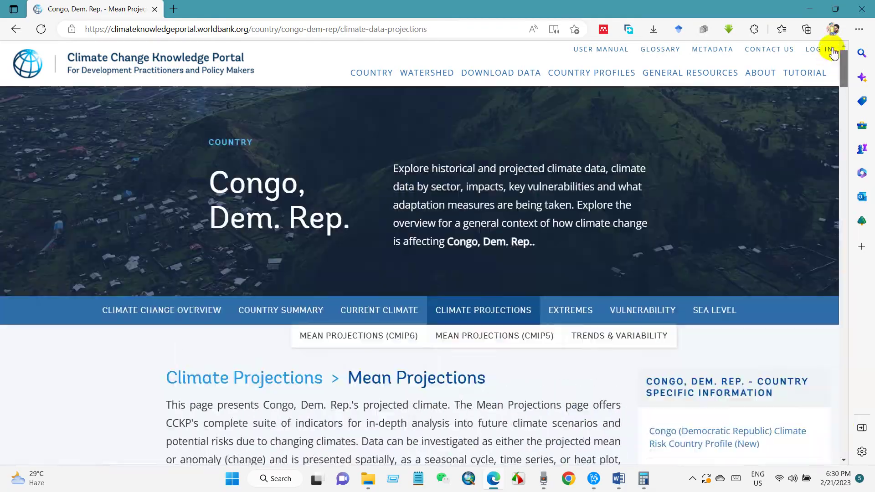
pyautogui.click(588, 336)
pyautogui.scroll(-5, 363, 381)
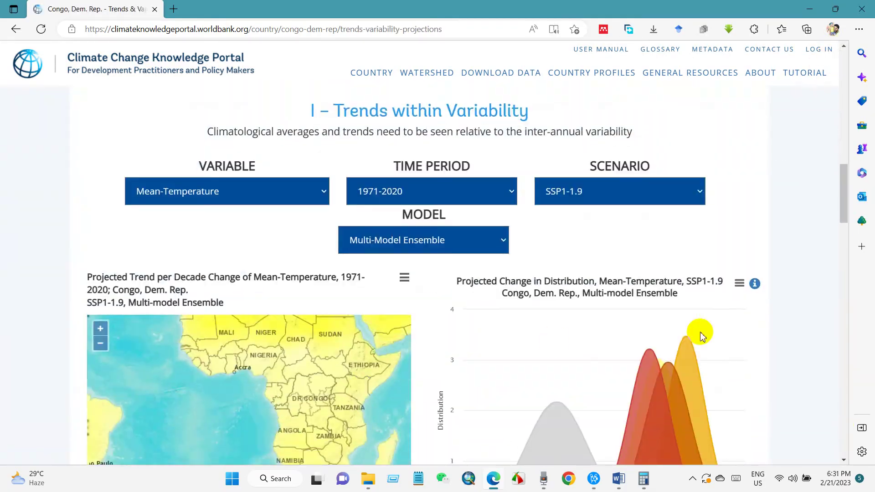
pyautogui.scroll(-2, 699, 336)
pyautogui.click(450, 129)
pyautogui.click(391, 176)
pyautogui.click(612, 129)
pyautogui.click(593, 163)
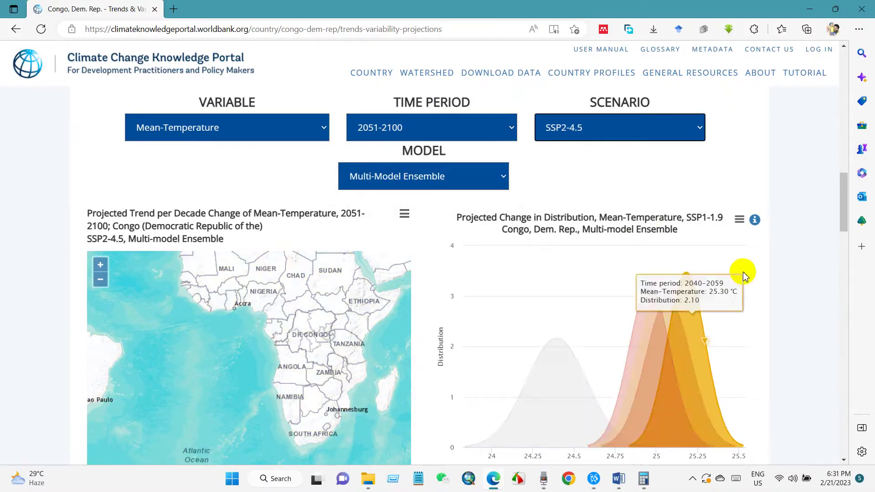
# - Choose a different model in section I and set its variable to Max-Temperature
pyautogui.click(424, 176)
pyautogui.click(385, 336)
pyautogui.click(218, 121)
pyautogui.click(219, 162)
# - In section II, set the event-intensity chart's variable to Monthly Precipitation and its scenario to SSP2-4.5
pyautogui.moveTo(844, 191); pyautogui.dragTo(844, 244)
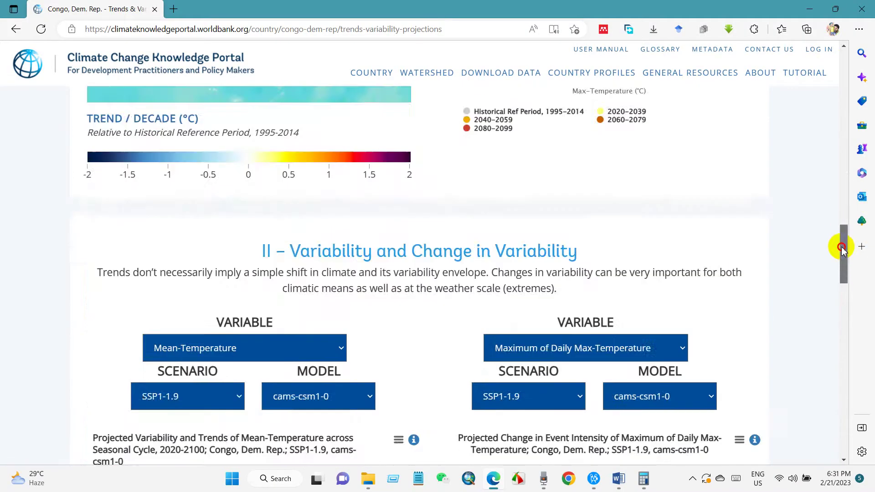
pyautogui.scroll(-2, 602, 234)
pyautogui.click(602, 232)
pyautogui.click(547, 303)
pyautogui.click(535, 283)
pyautogui.click(529, 320)
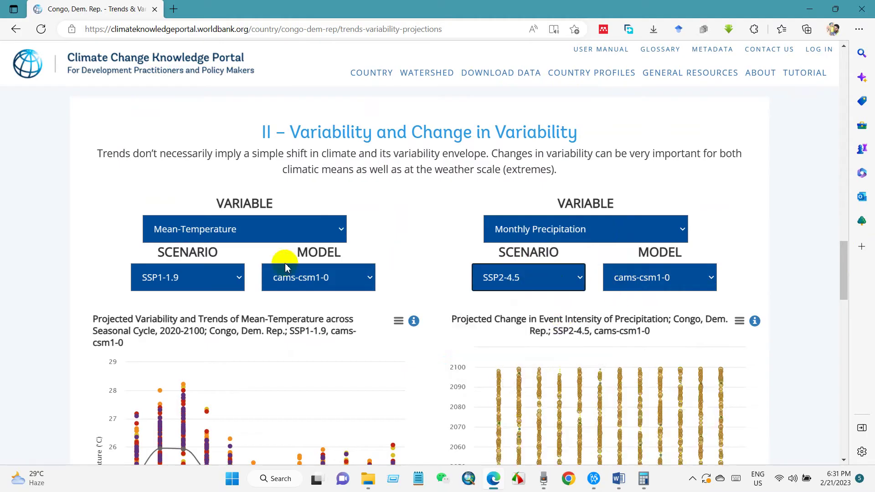
pyautogui.moveTo(840, 260); pyautogui.dragTo(844, 352)
pyautogui.scroll(-2, 201, 141)
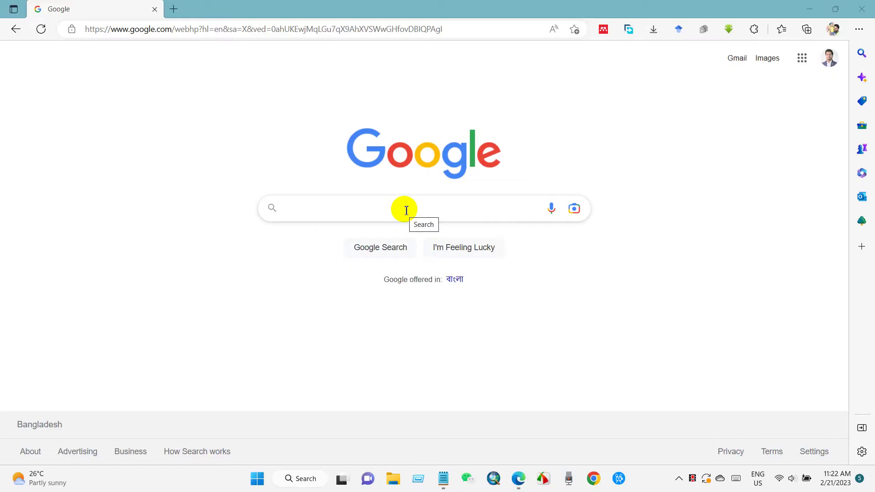
# - Search Google for "climate change knowledge portal" and open the World Bank portal's home page in a new tab
pyautogui.click(407, 210)
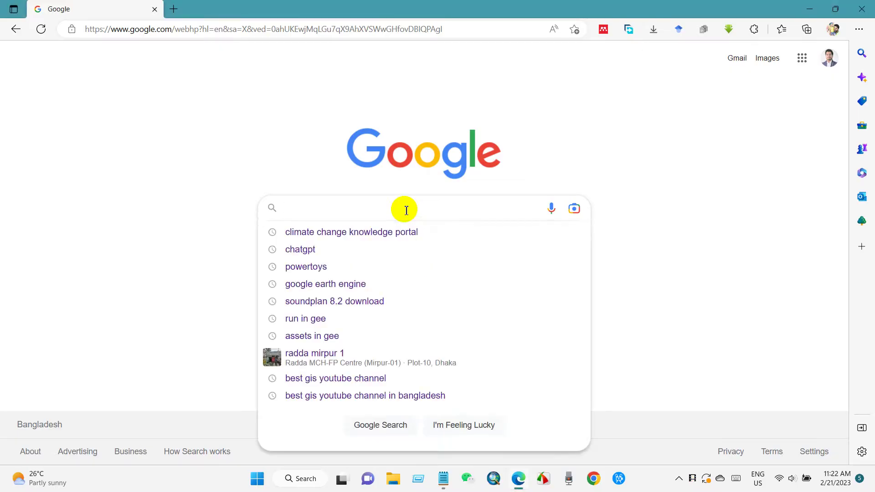
pyautogui.write('climate change knowledge portal')
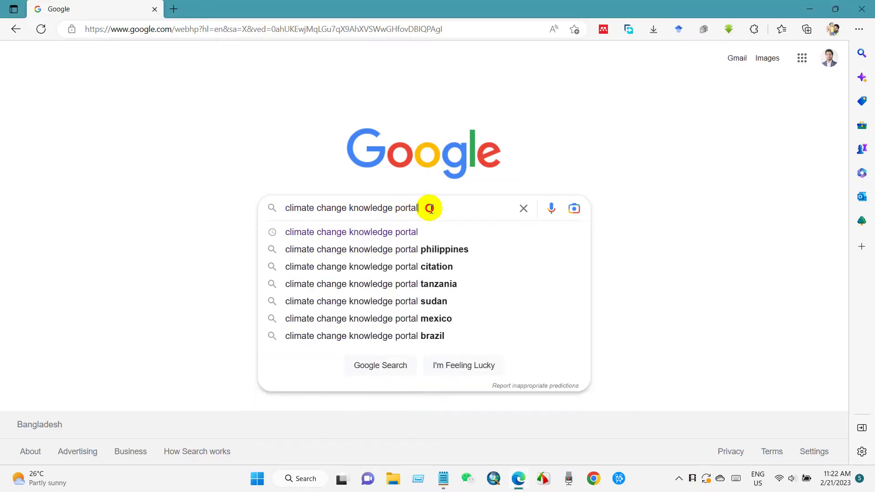
pyautogui.moveTo(430, 209); pyautogui.dragTo(302, 209)
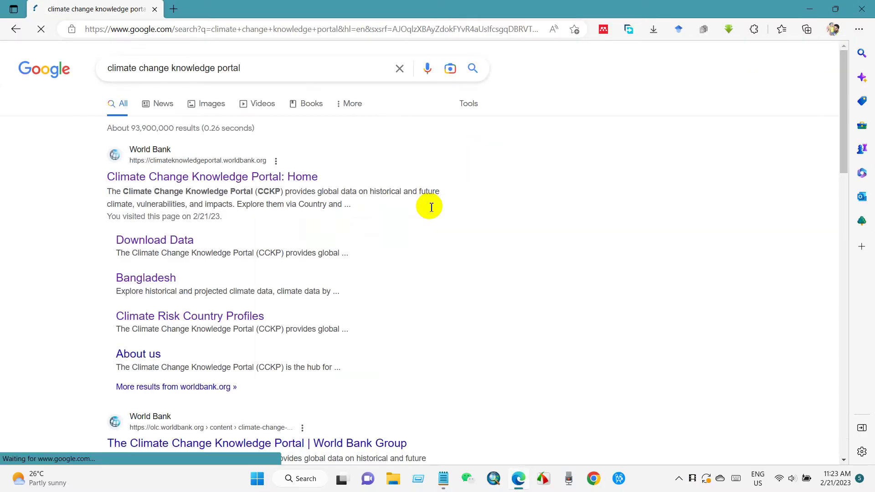
pyautogui.rightClick(181, 179)
pyautogui.click(207, 185)
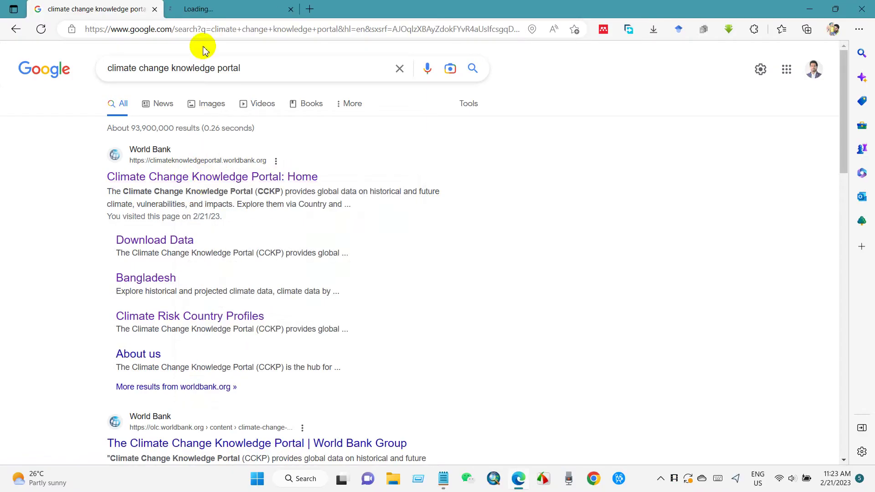
pyautogui.click(201, 10)
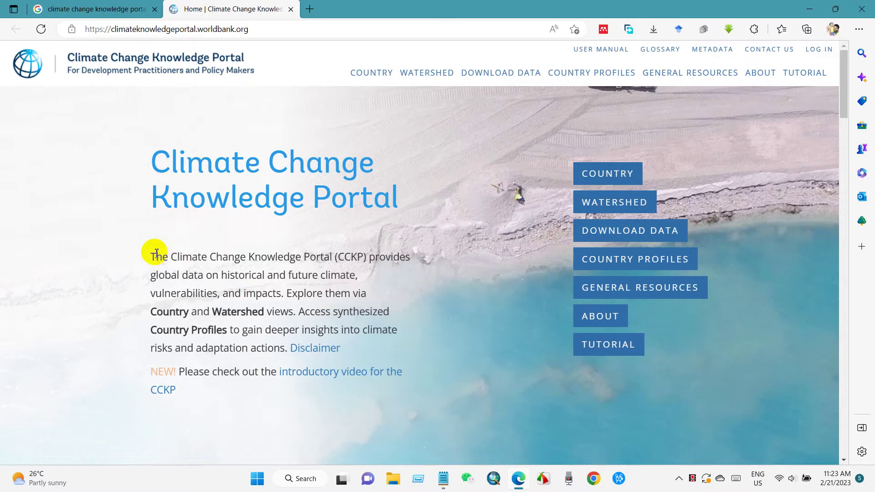
# - Highlight the portal's introductory text through "Country and Watershed views" to read it, then clear the selection
pyautogui.moveTo(154, 257); pyautogui.dragTo(296, 313)
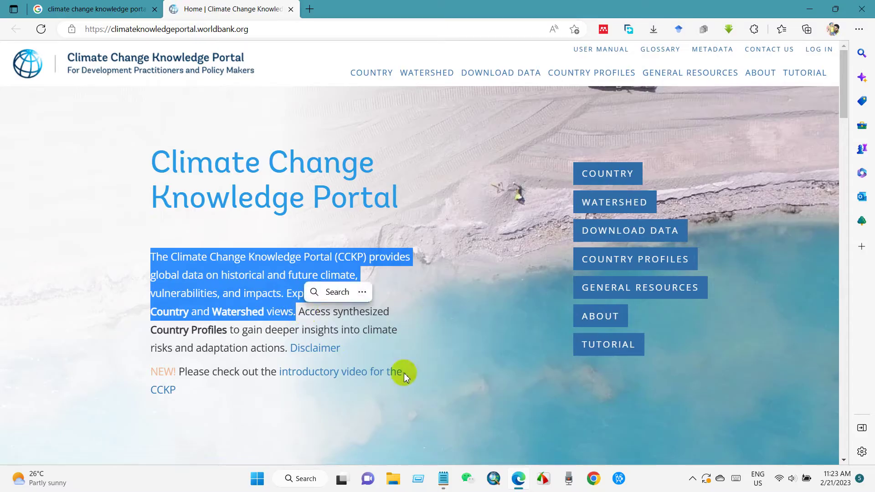
pyautogui.hotkey('ctrl', 'c')
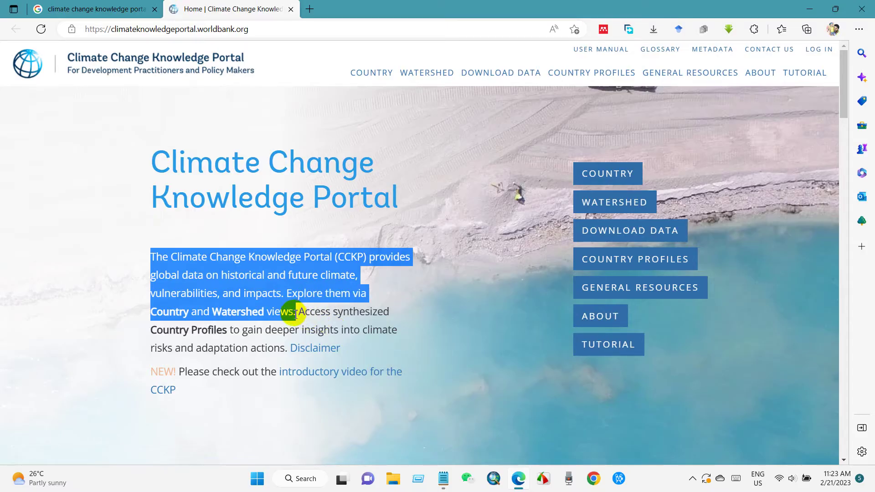
pyautogui.click(297, 314)
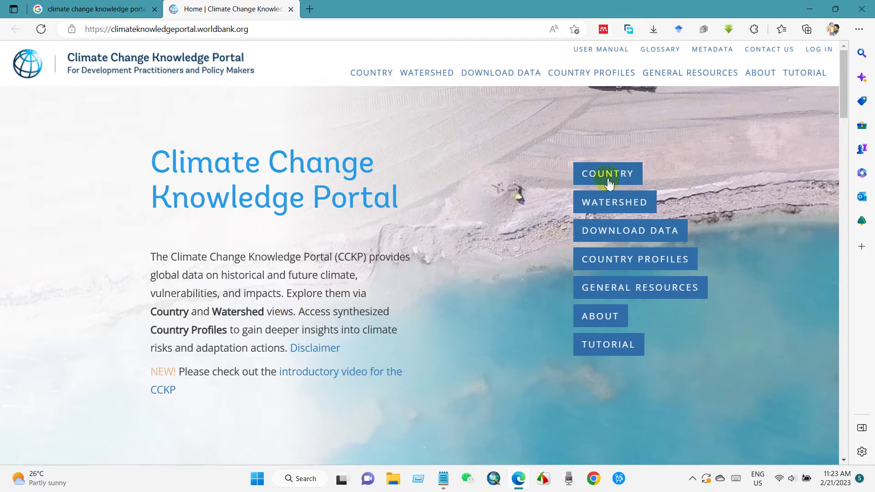
# - Look through the home page's sections, including the Country and Download Data parts, and return to its beginning
pyautogui.scroll(-10, 439, 368)
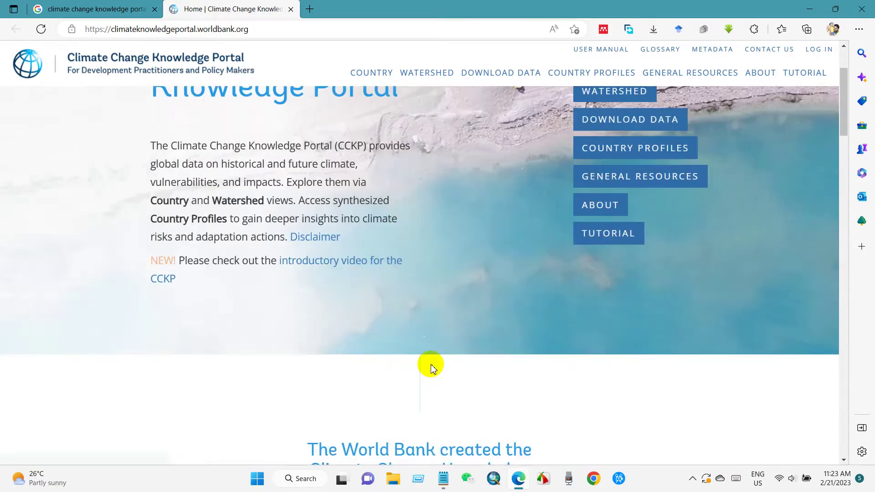
pyautogui.scroll(-12, 416, 354)
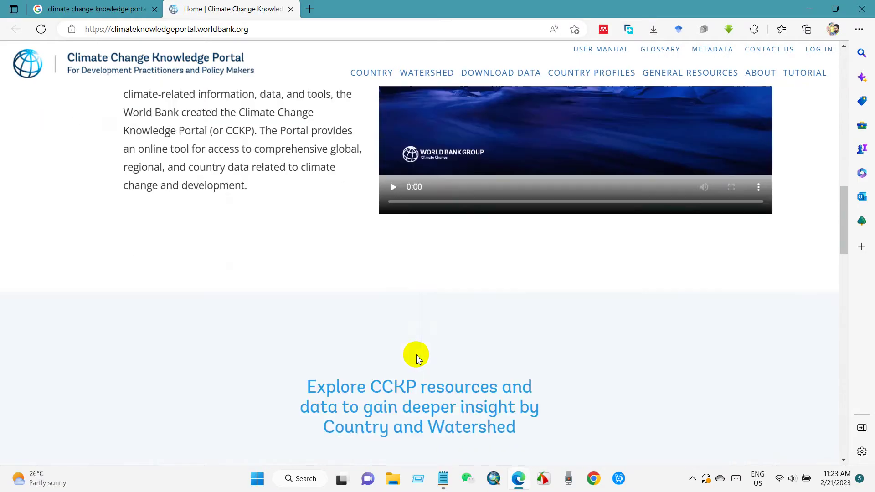
pyautogui.scroll(-10, 416, 355)
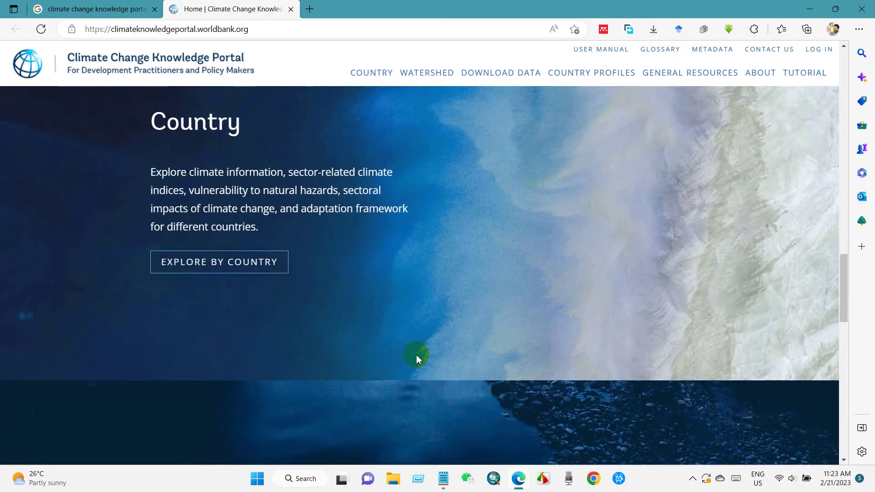
pyautogui.scroll(-10, 417, 355)
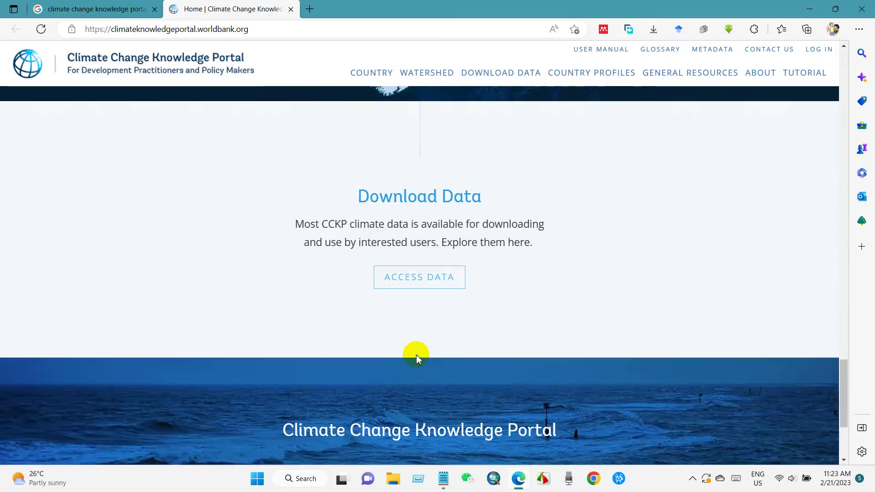
pyautogui.scroll(1, 418, 360)
pyautogui.scroll(20, 418, 360)
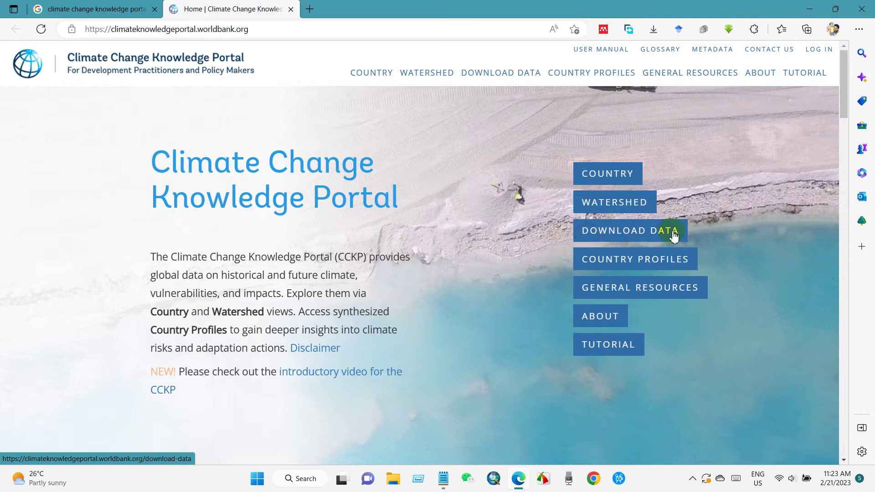
# - Open Saudi Arabia's summary from the country map and examine its climate classification, monthly climatology and annual temperature charts
pyautogui.click(374, 75)
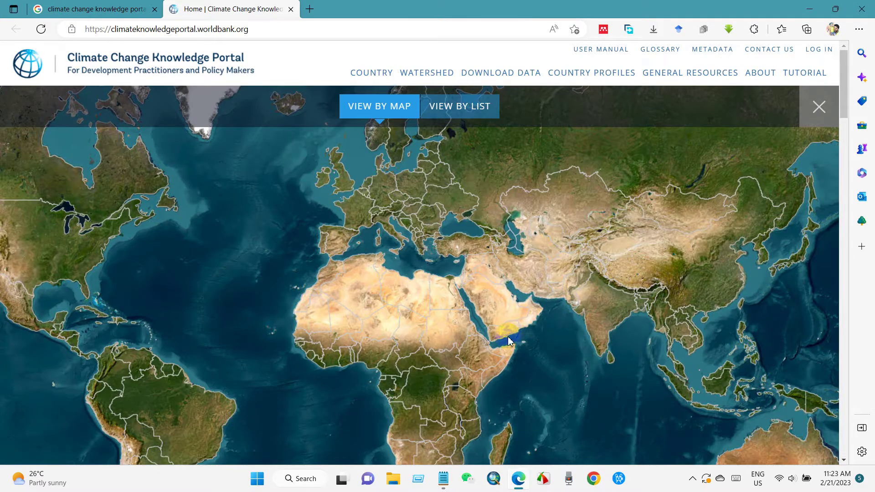
pyautogui.click(483, 304)
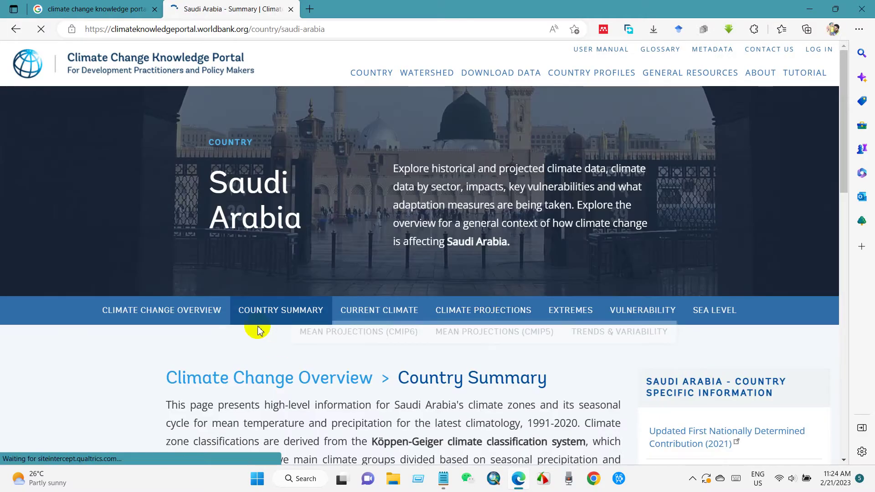
pyautogui.scroll(-8, 237, 258)
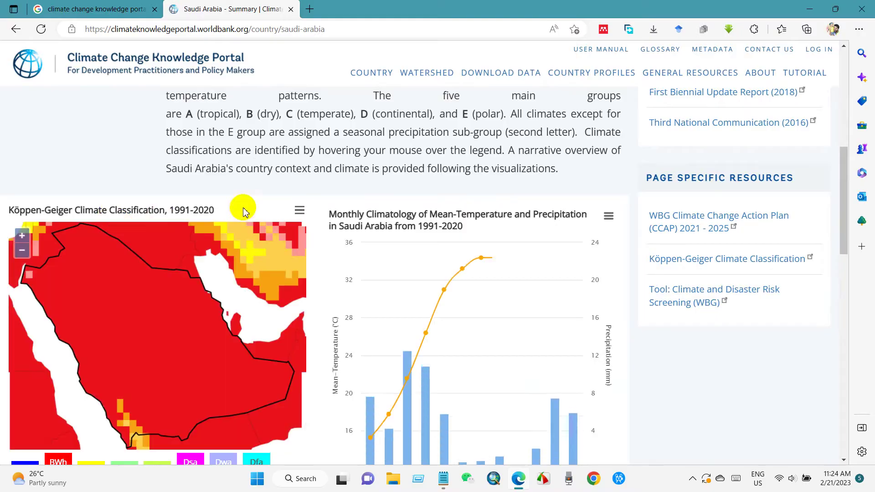
pyautogui.scroll(-10, 530, 292)
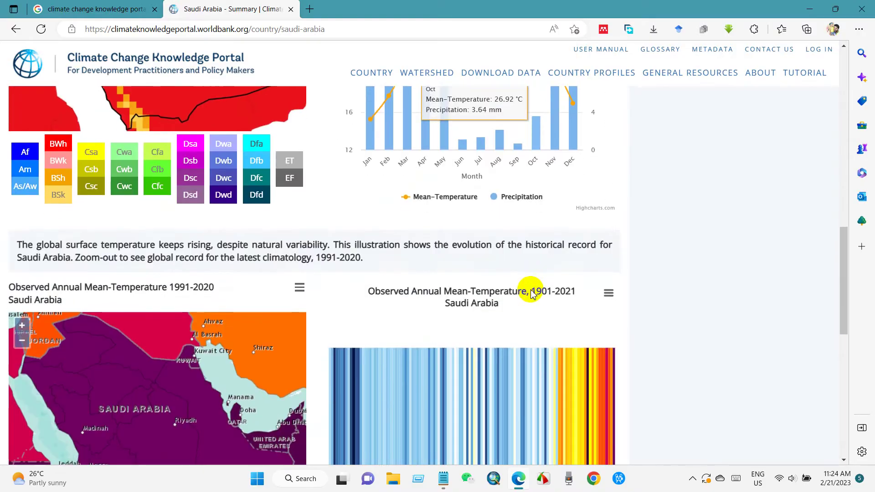
pyautogui.scroll(-6, 530, 296)
pyautogui.scroll(20, 530, 297)
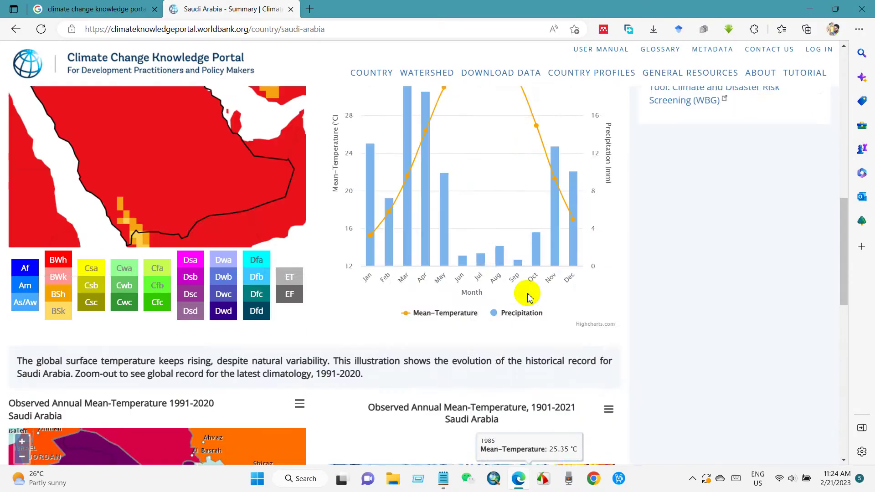
pyautogui.scroll(2, 528, 296)
# - Open Bangladesh's summary from the country map and look through its climate classification map and monthly climatology chart
pyautogui.click(373, 73)
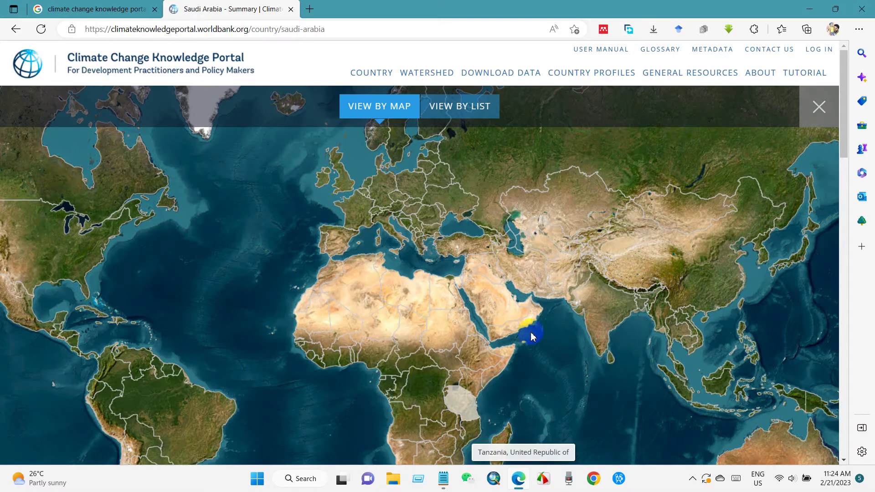
pyautogui.click(540, 186)
pyautogui.click(642, 361)
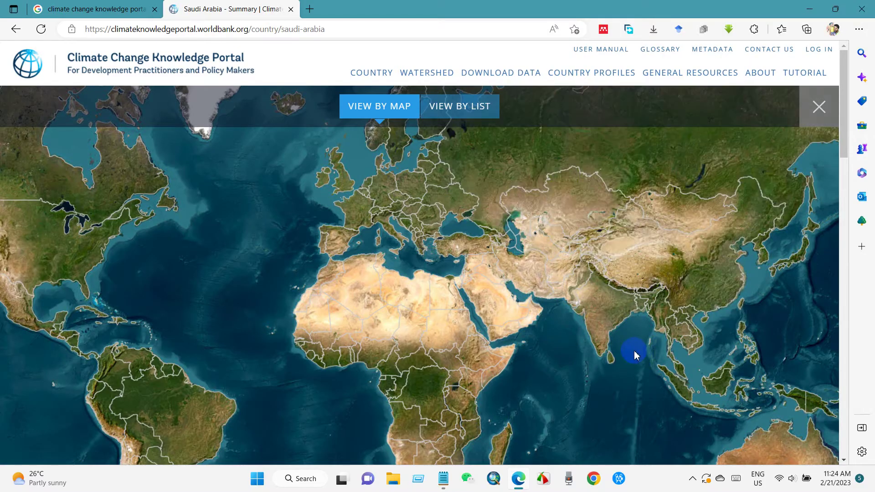
pyautogui.click(639, 306)
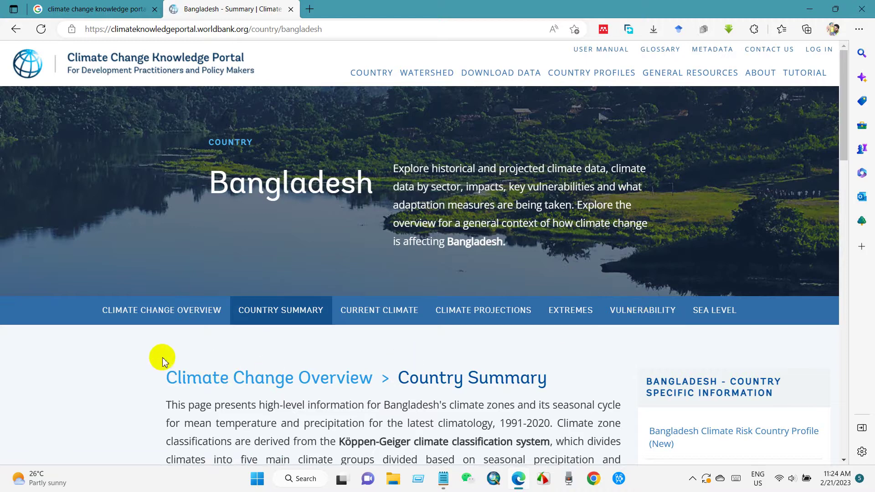
pyautogui.scroll(-1, 212, 326)
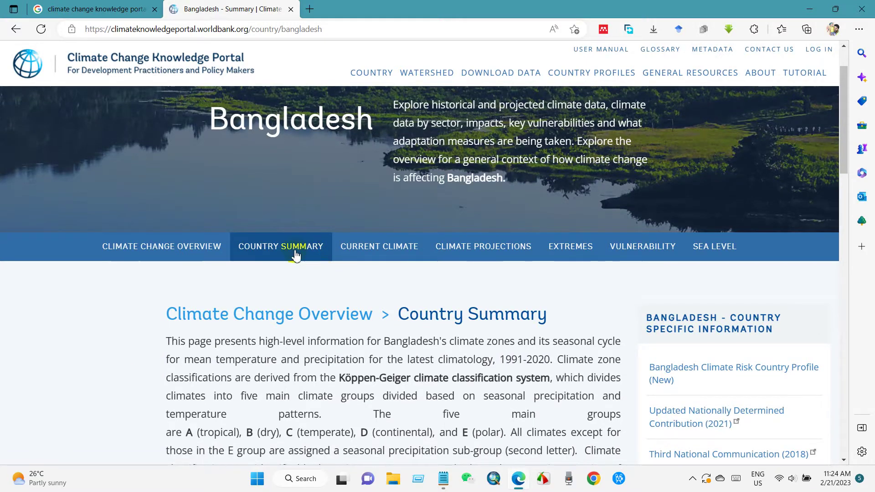
pyautogui.scroll(-8, 254, 312)
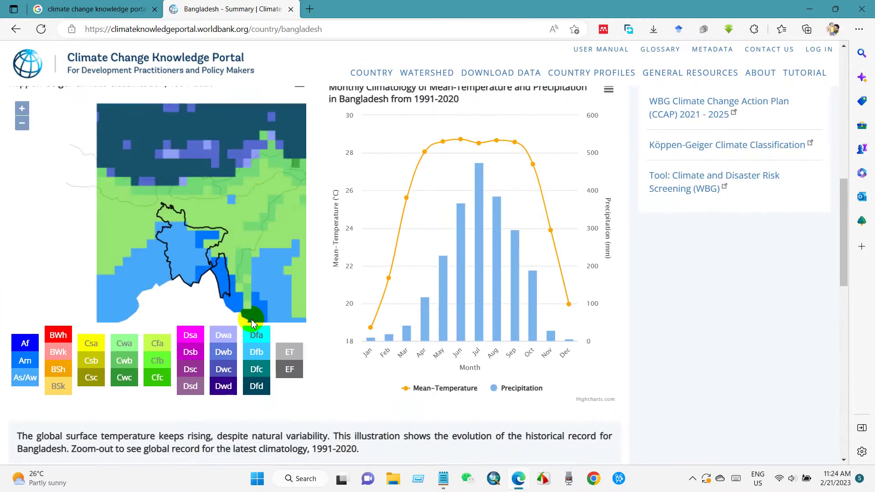
pyautogui.scroll(-5, 410, 427)
pyautogui.scroll(15, 405, 371)
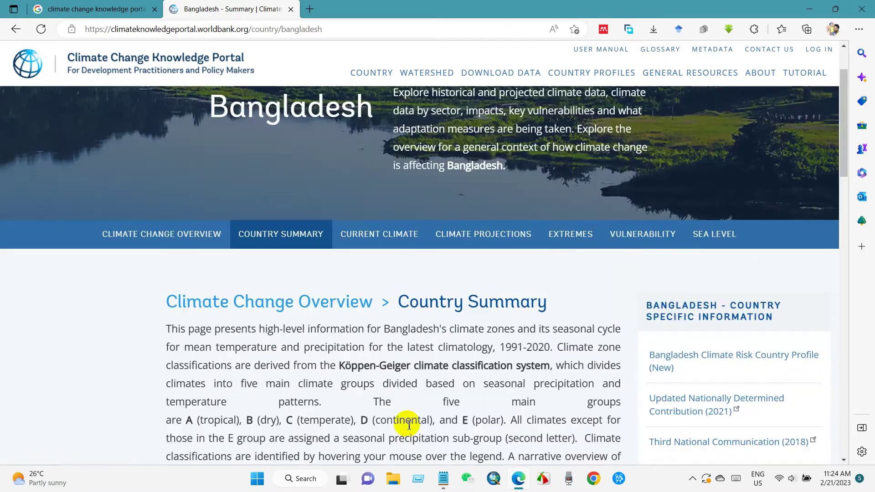
pyautogui.scroll(2, 408, 425)
# - Open Bangladesh's current Climatology page and show the export options of the observed annual mean-temperature map and 1901-2021 chart
pyautogui.moveTo(370, 318)
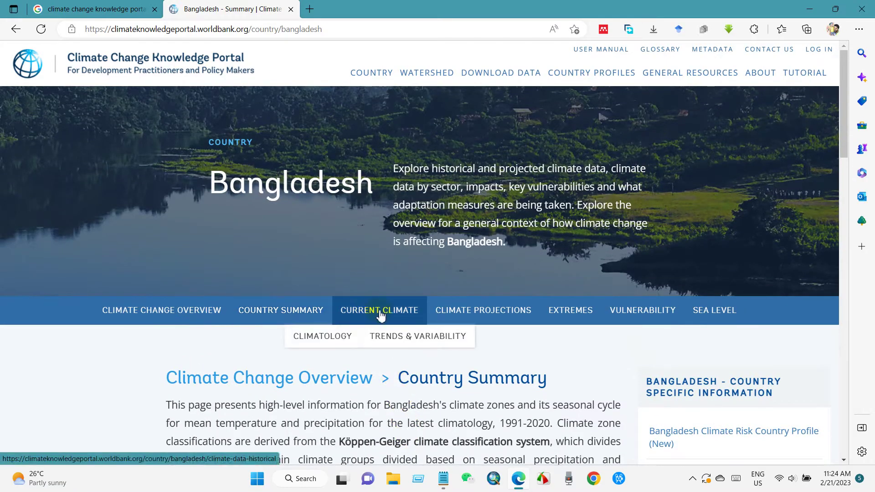
pyautogui.moveTo(465, 313)
pyautogui.click(327, 336)
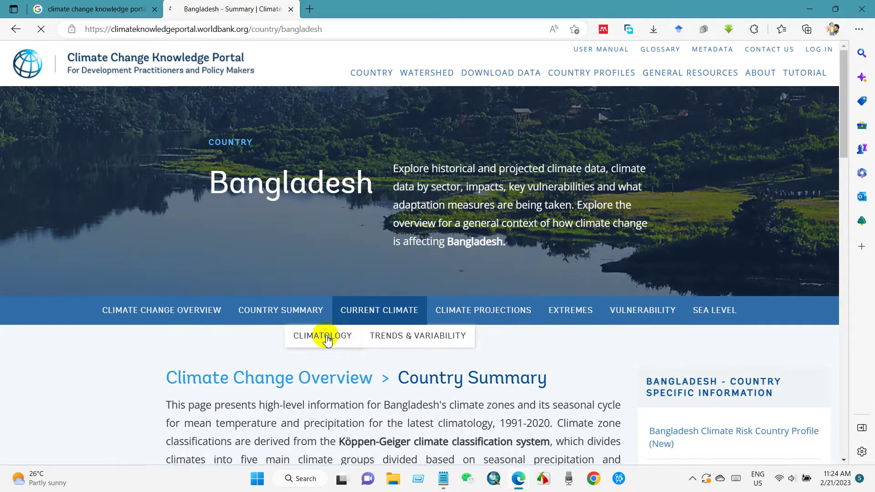
pyautogui.scroll(-7, 120, 350)
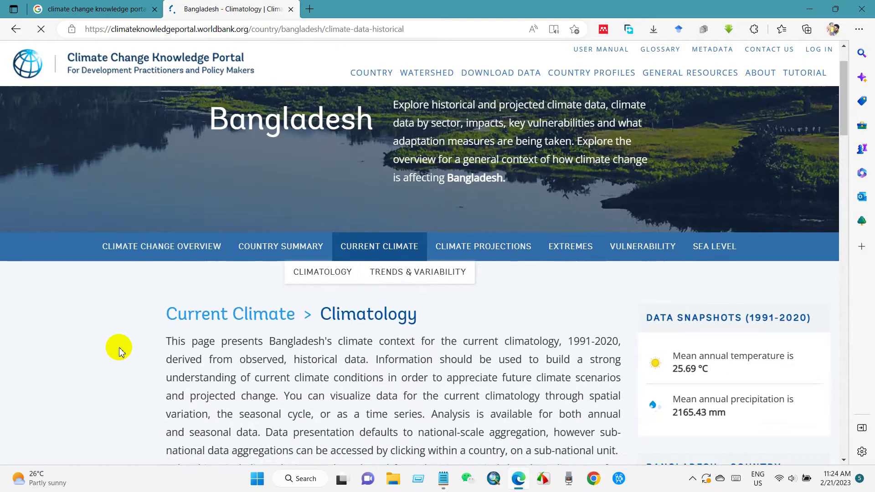
pyautogui.scroll(-5, 120, 350)
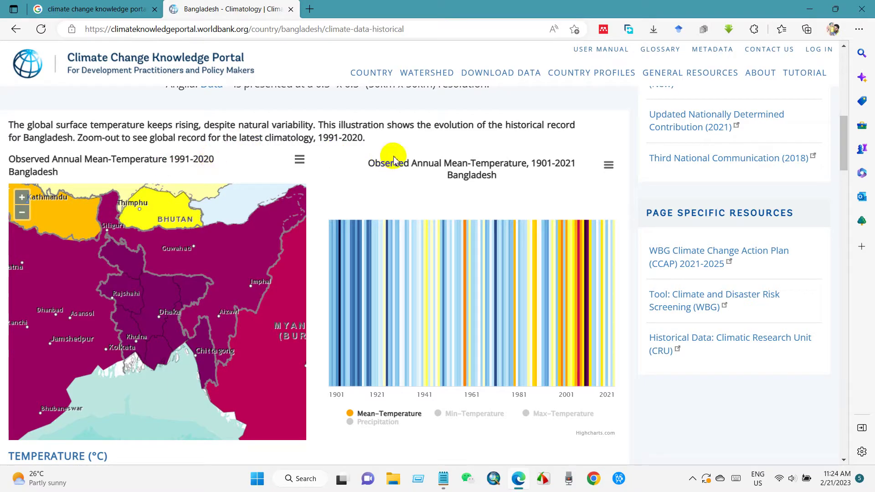
pyautogui.click(299, 161)
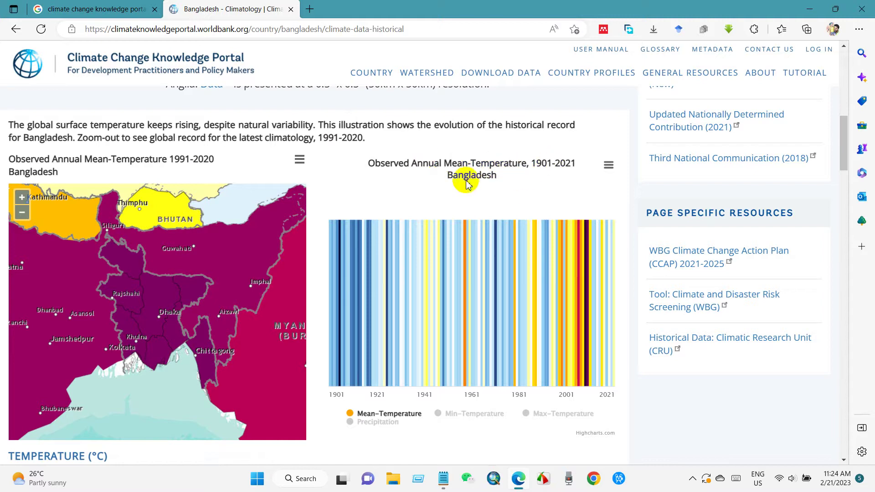
pyautogui.click(609, 166)
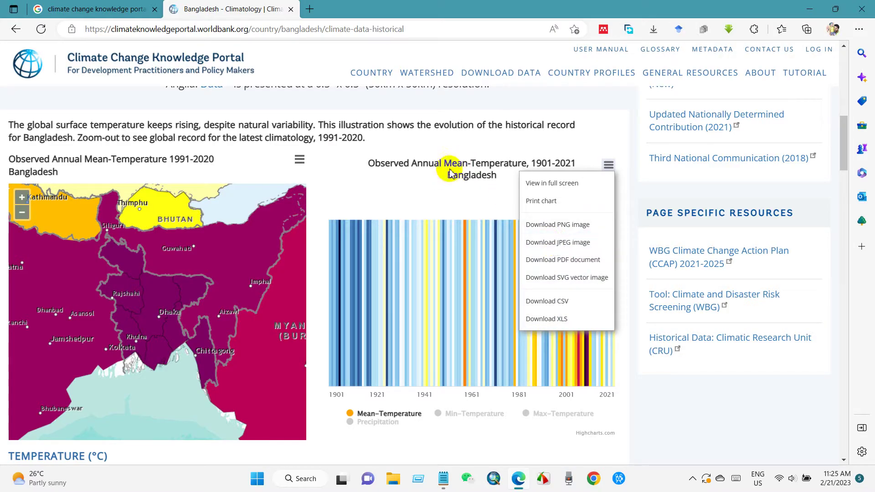
# - View the 1991-2020 observed climatology map for Min-Temperature, Max-Temperature and Precipitation in turn
pyautogui.scroll(-5, 381, 319)
pyautogui.scroll(-5, 381, 319)
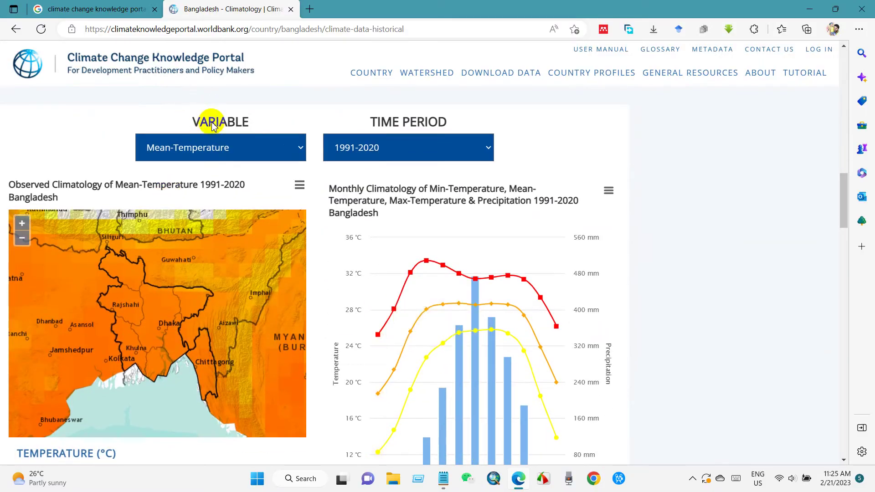
pyautogui.scroll(-5, 278, 192)
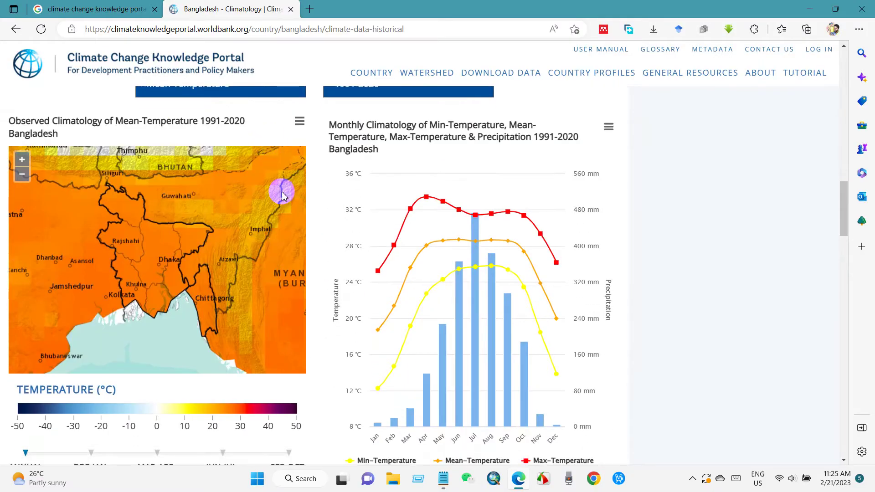
pyautogui.scroll(3, 251, 225)
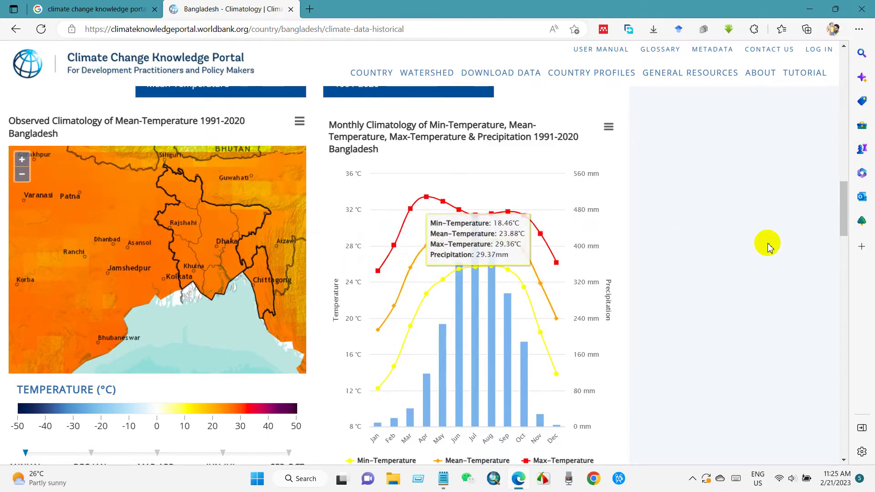
pyautogui.moveTo(843, 225); pyautogui.dragTo(834, 222)
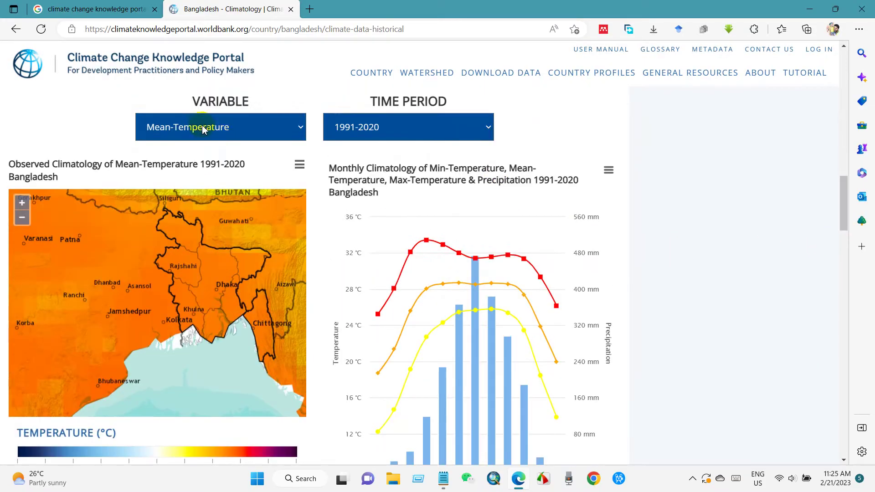
pyautogui.click(302, 133)
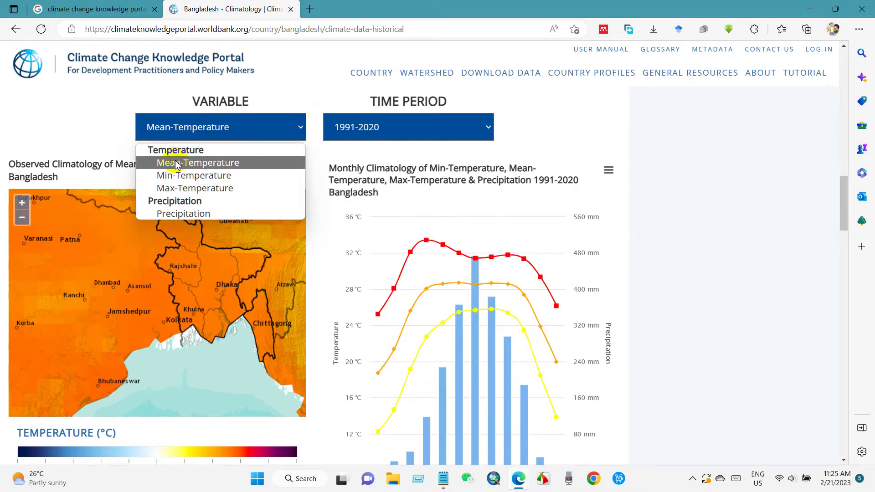
pyautogui.click(174, 175)
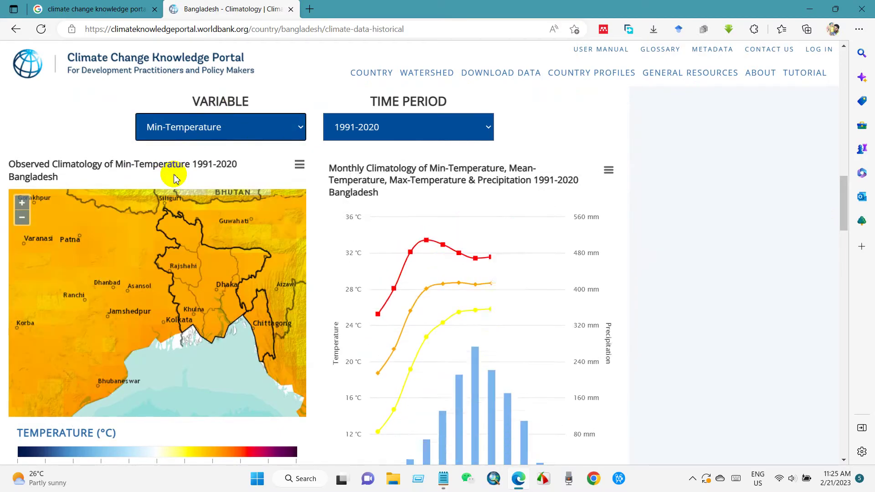
pyautogui.click(300, 132)
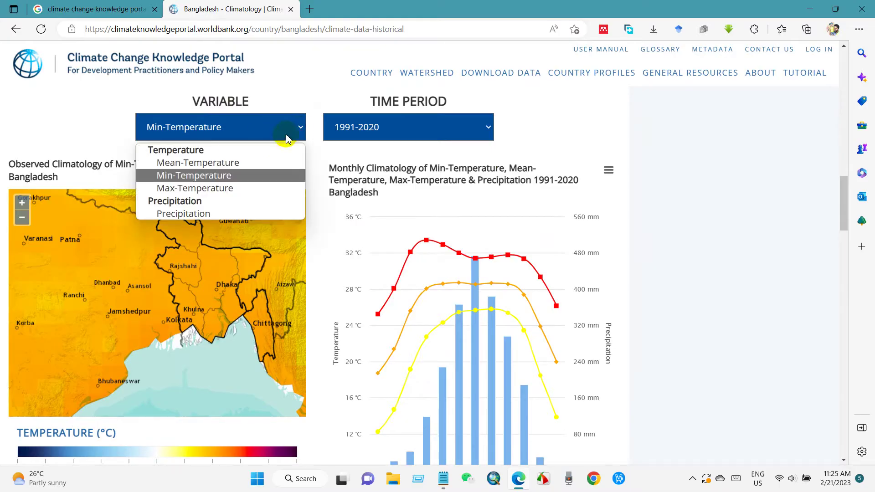
pyautogui.click(205, 189)
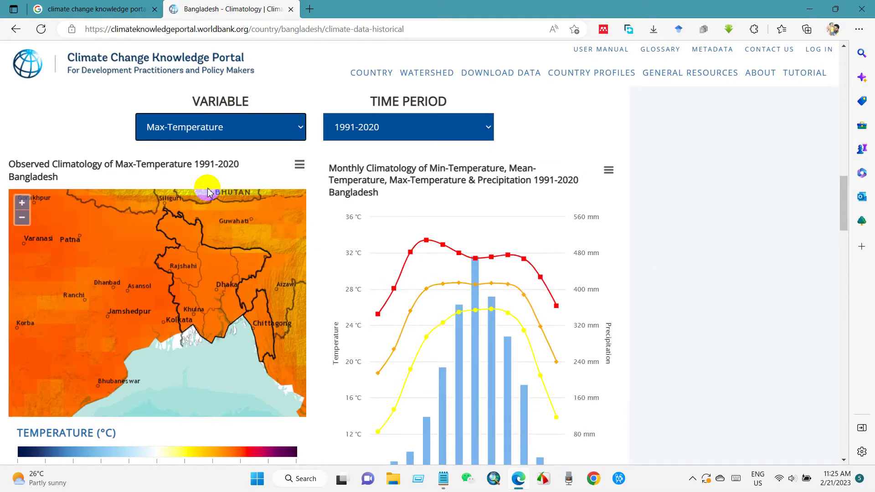
pyautogui.click(299, 131)
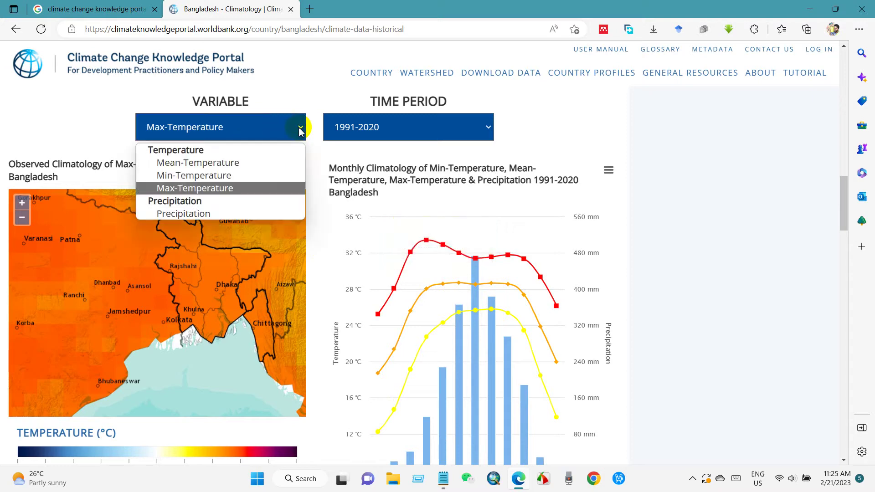
pyautogui.click(188, 213)
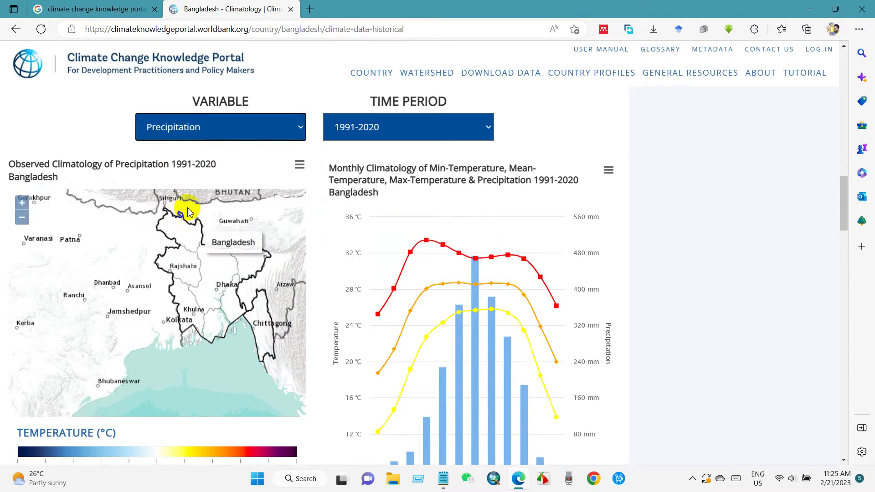
# - Select Rajshahi, Dhaka, Khulna and finally Chittagong on the precipitation map to see each division's monthly climatology
pyautogui.moveTo(488, 326)
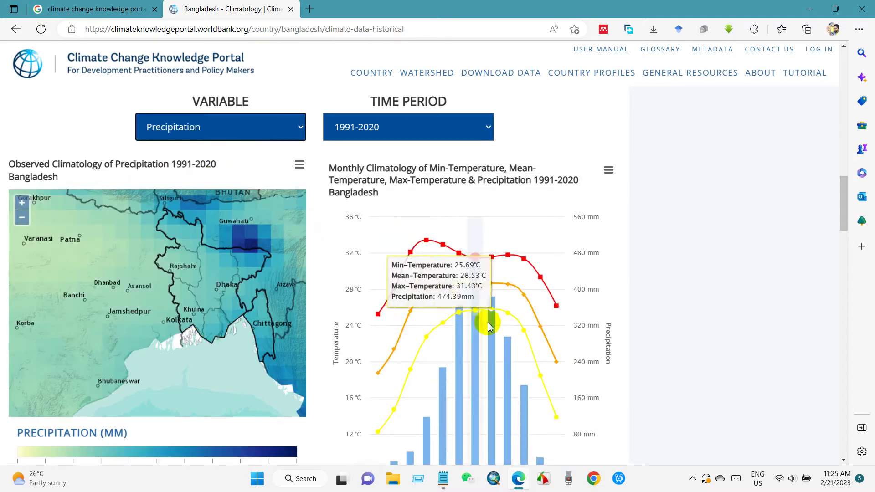
pyautogui.moveTo(202, 270)
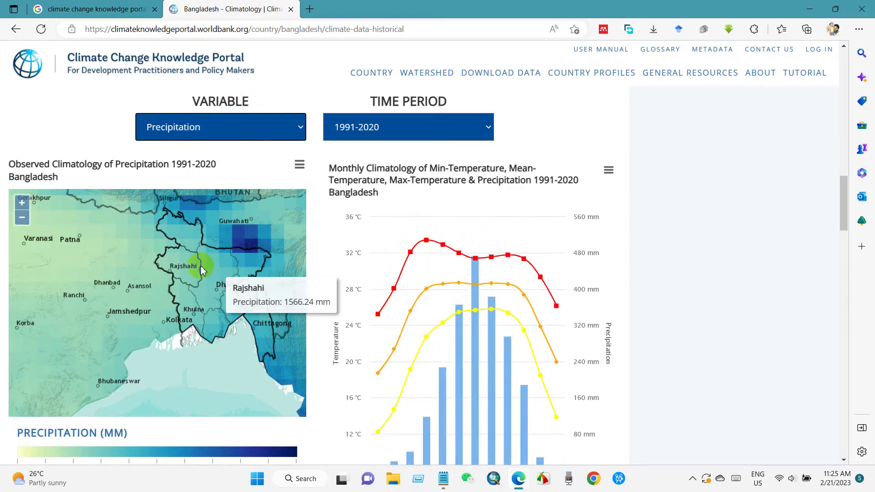
pyautogui.click(181, 268)
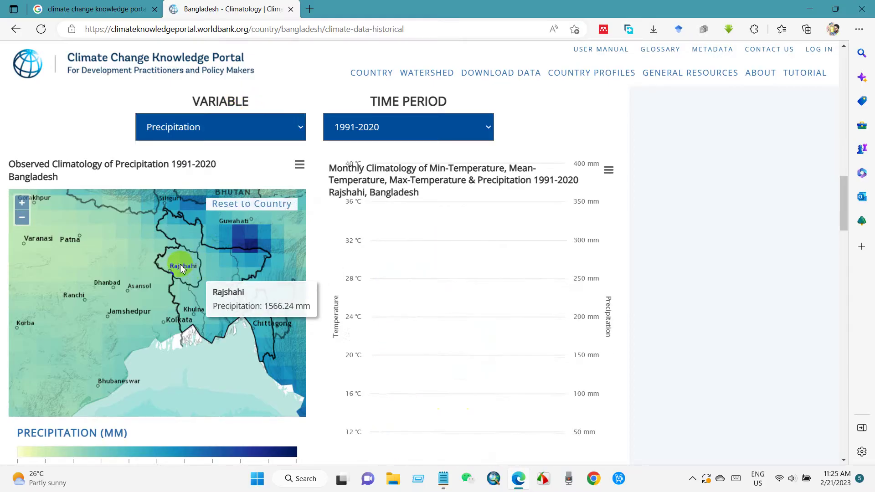
pyautogui.click(216, 270)
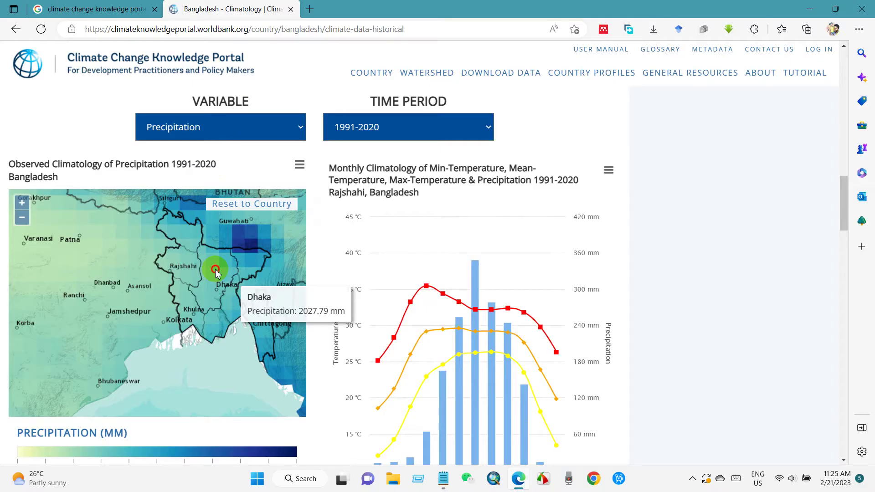
pyautogui.click(189, 309)
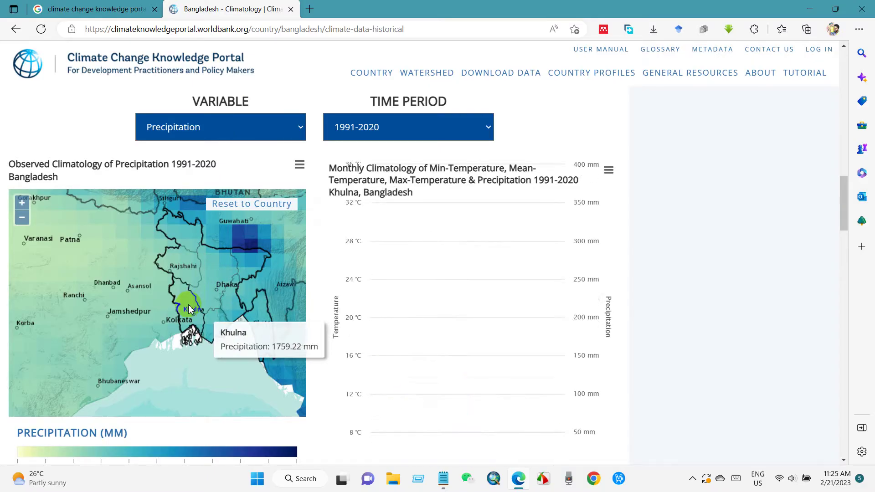
pyautogui.click(232, 313)
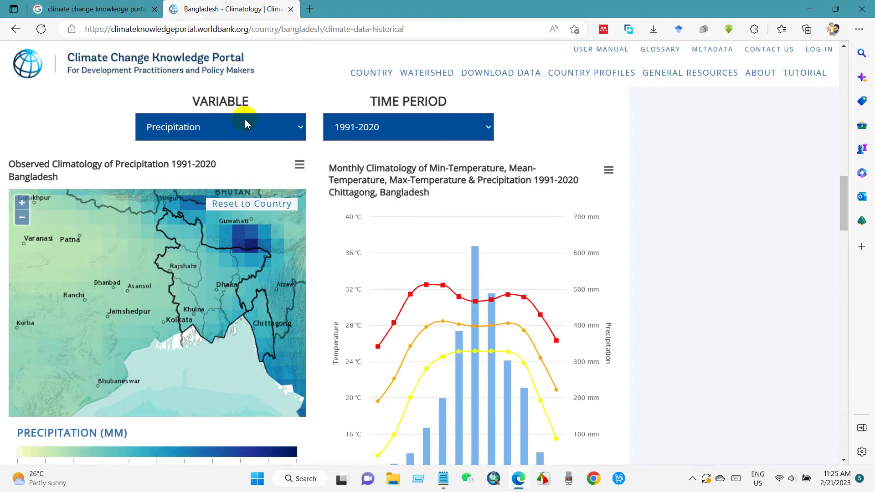
# - Set the climatology variable to Mean-Temperature and view the 1901-1930 period, followed by 1931-1960
pyautogui.click(191, 128)
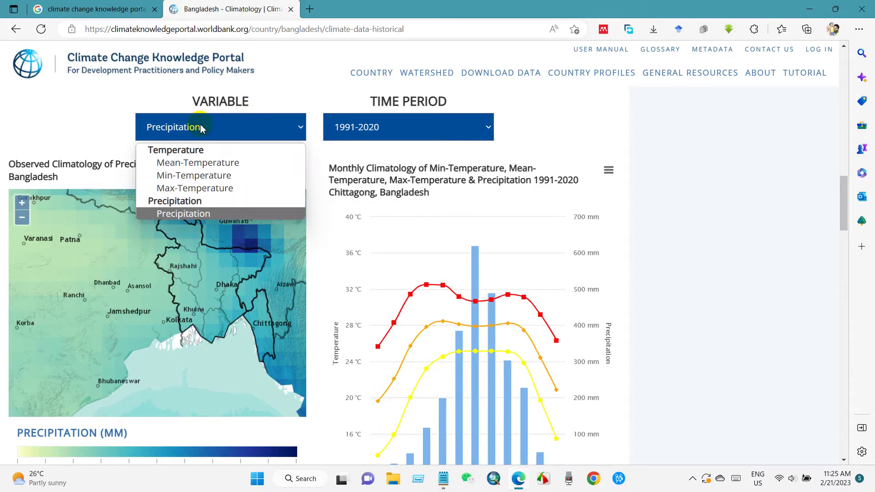
pyautogui.click(182, 163)
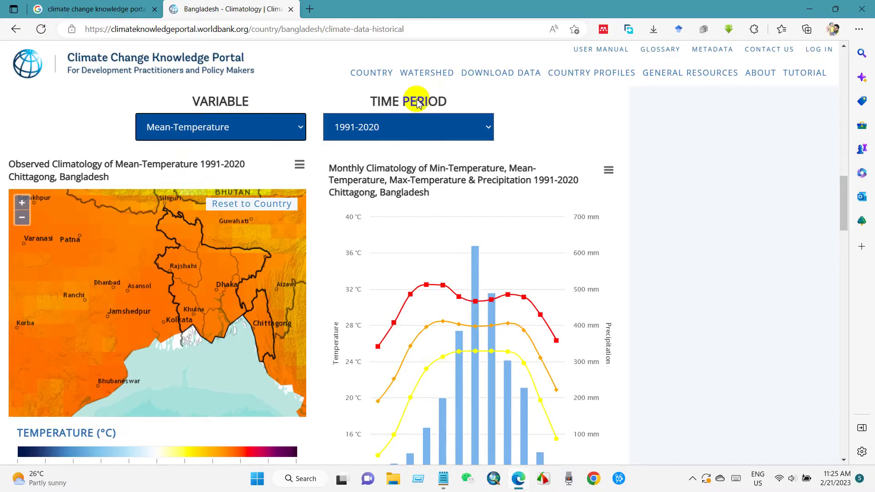
pyautogui.click(489, 131)
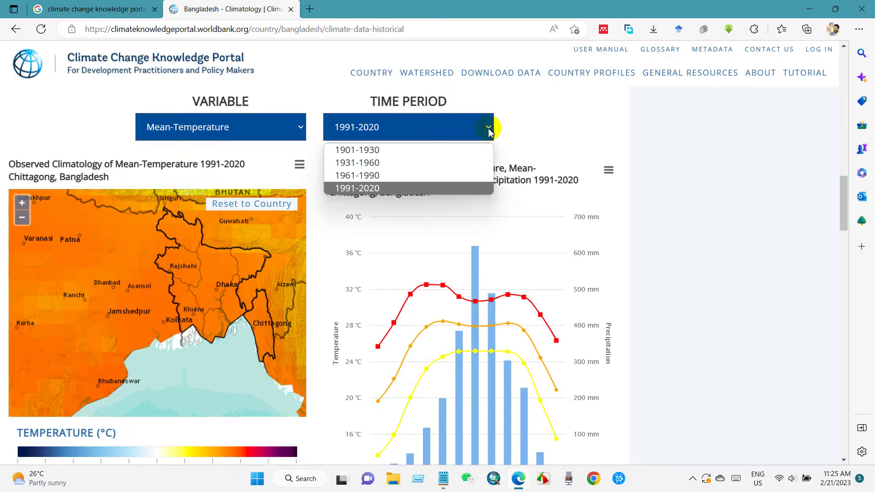
pyautogui.click(356, 149)
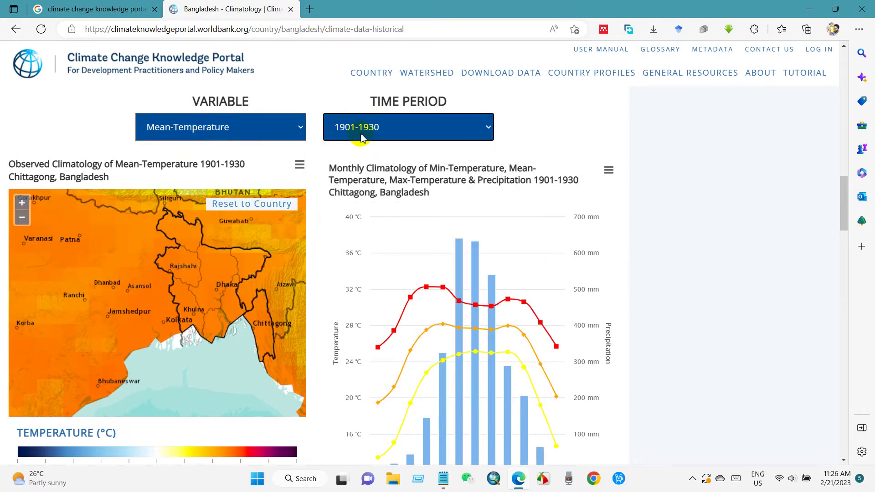
pyautogui.click(361, 136)
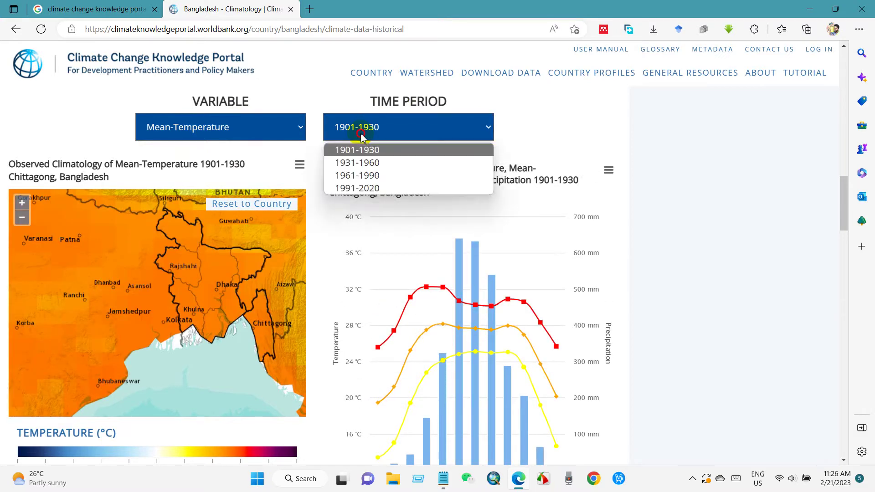
pyautogui.click(361, 163)
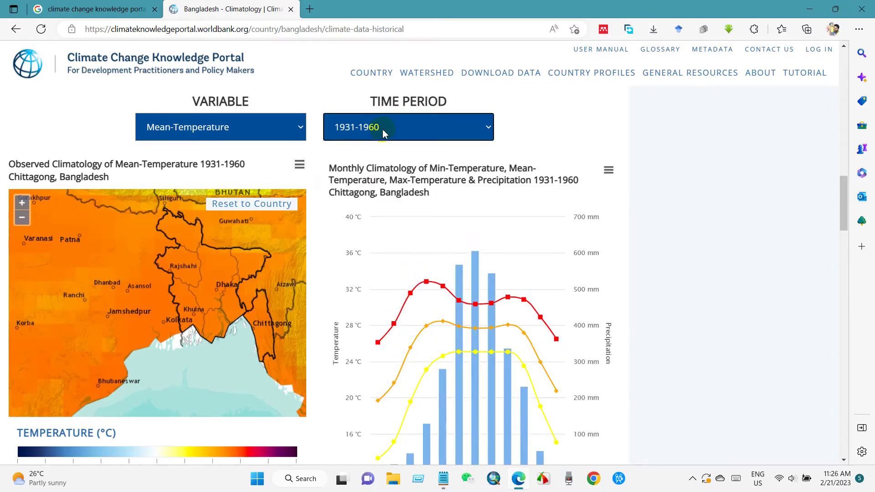
pyautogui.moveTo(844, 231); pyautogui.dragTo(850, 198)
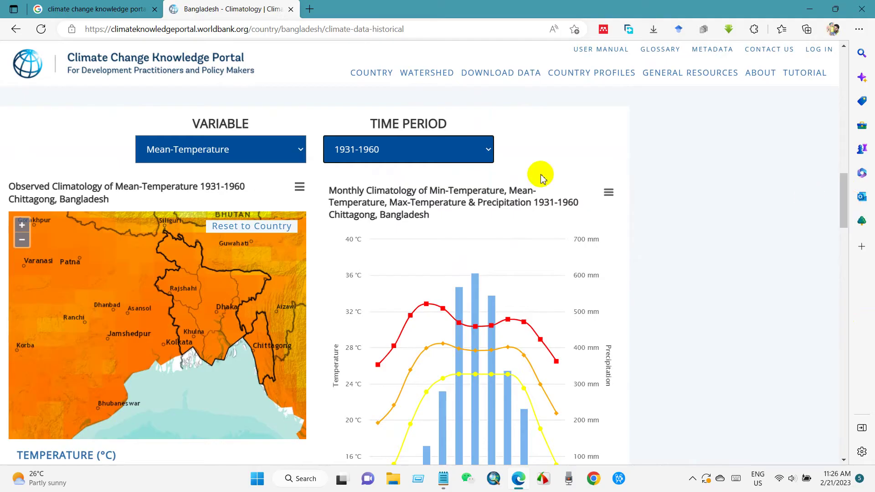
# - Set the climatology time period to 1991-2020 and view Chittagong's mean-temperature map and monthly climatology chart
pyautogui.click(493, 151)
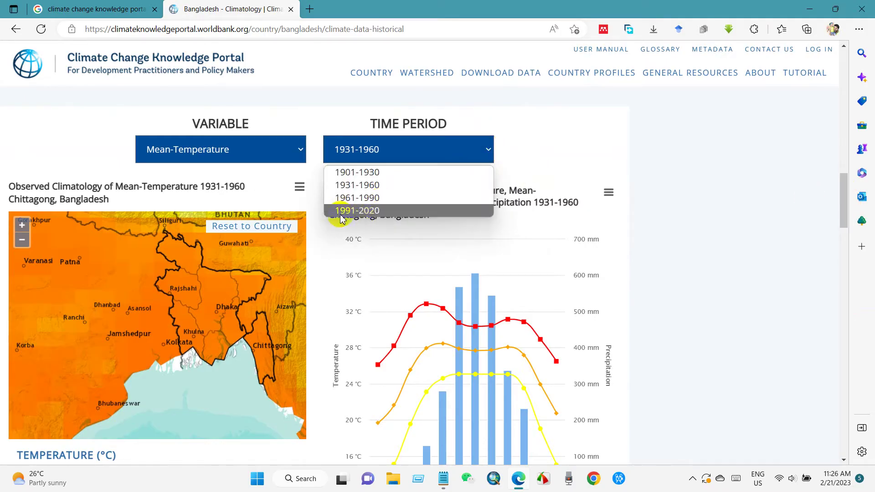
pyautogui.click(357, 211)
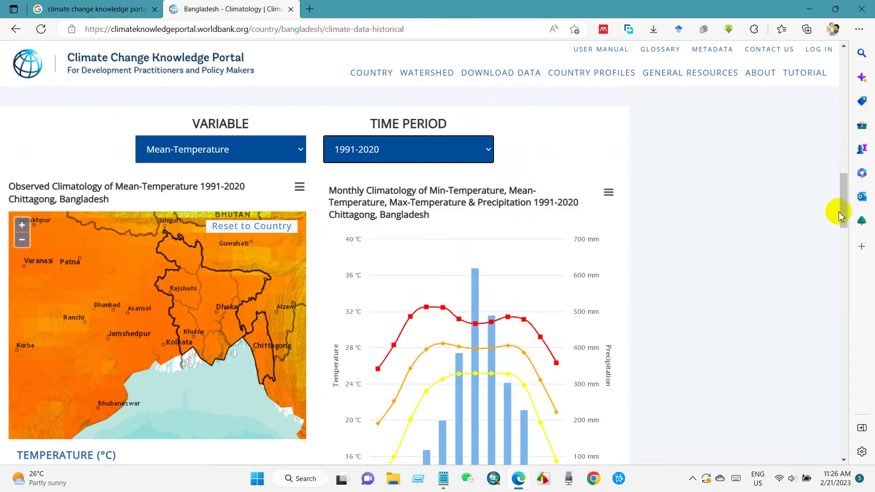
pyautogui.moveTo(842, 207)
pyautogui.mouseDown()
pyautogui.moveTo(846, 406)
pyautogui.moveTo(836, 197)
pyautogui.mouseUp()
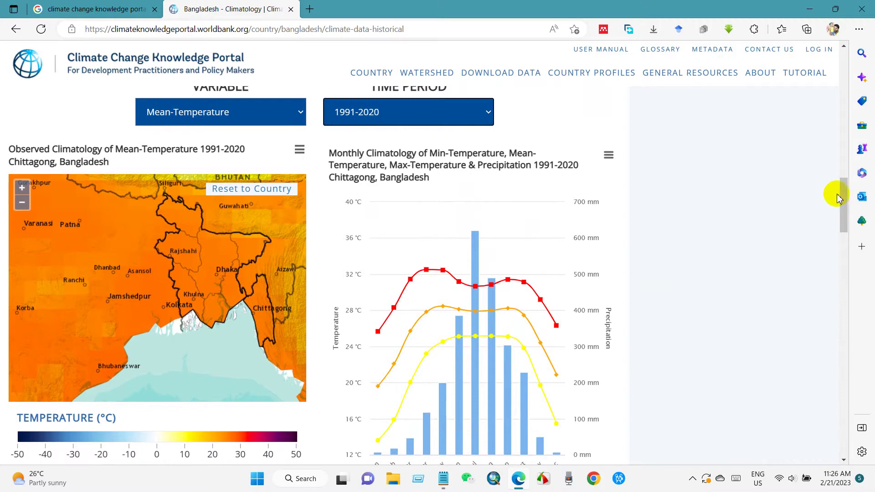
pyautogui.moveTo(841, 196); pyautogui.dragTo(841, 199)
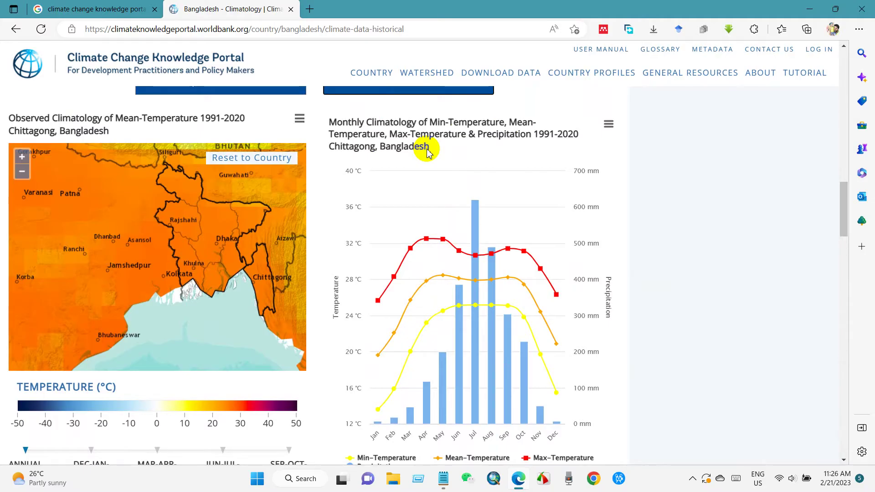
# - Download Chittagong's 1991-2020 monthly climatology chart as a JPEG image and as CSV, and show the CSV in its folder
pyautogui.click(610, 125)
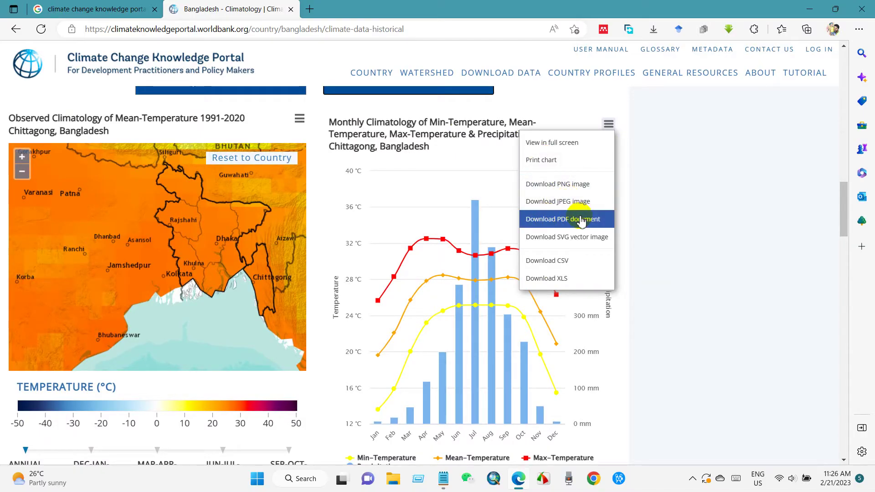
pyautogui.click(560, 201)
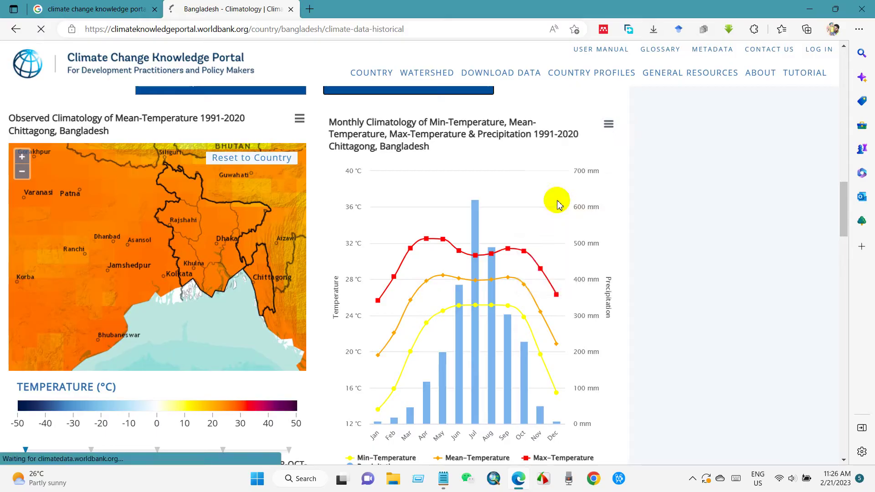
pyautogui.click(609, 124)
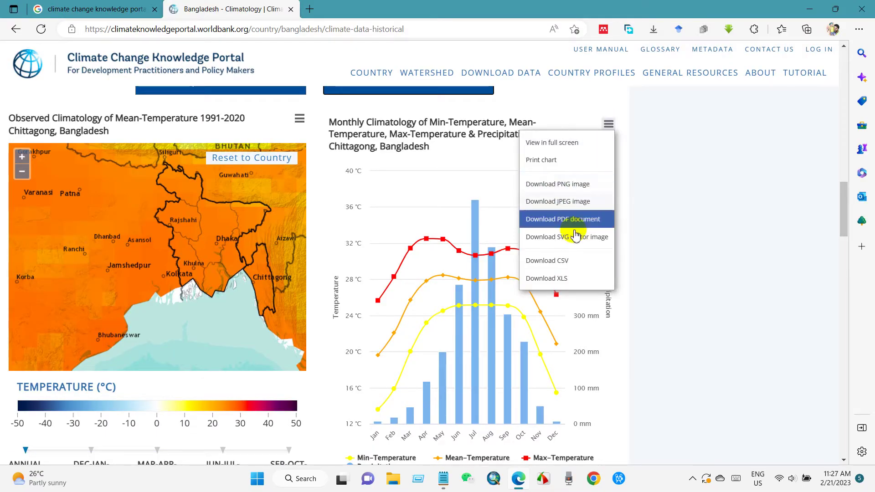
pyautogui.click(547, 261)
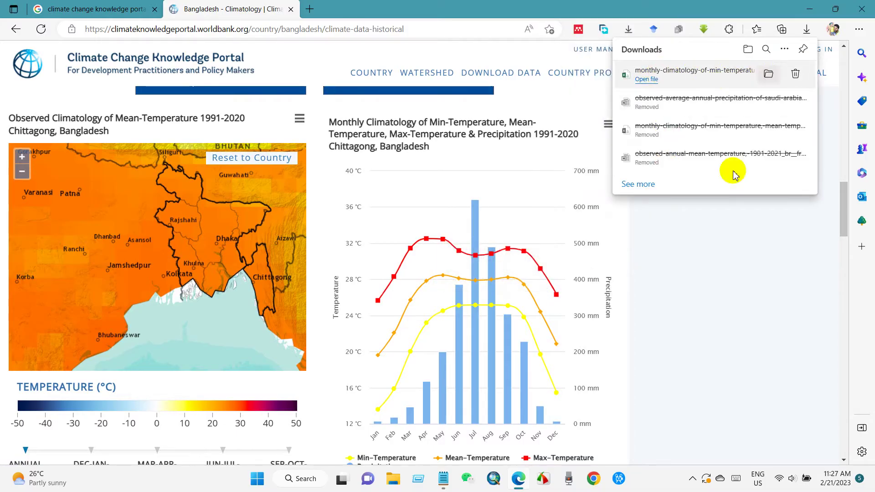
pyautogui.click(768, 75)
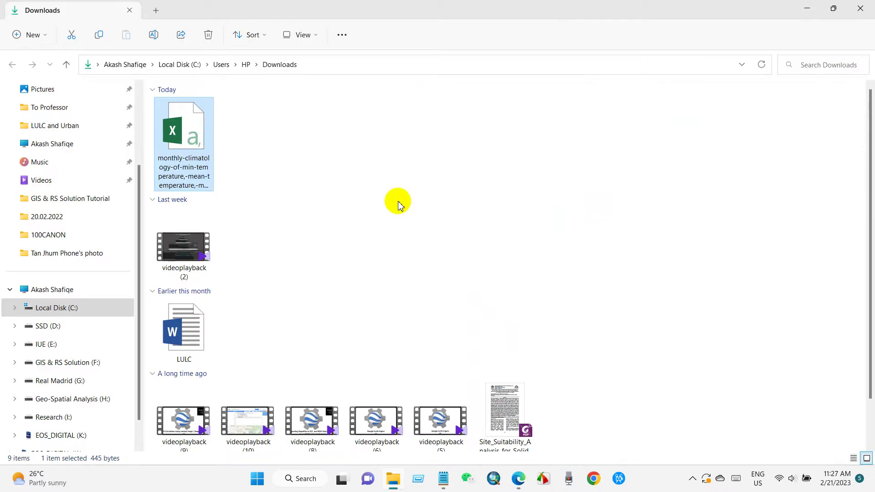
# - Start Excel 2016 with a blank workbook
pyautogui.click(303, 479)
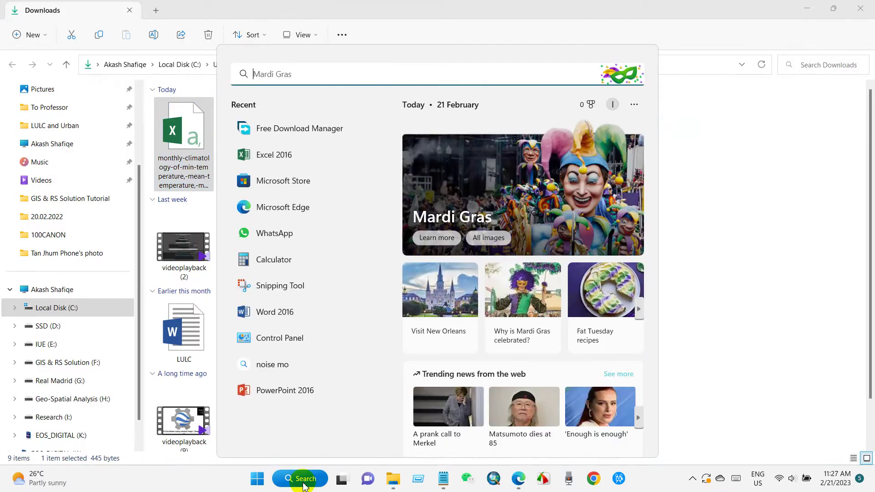
pyautogui.click(266, 155)
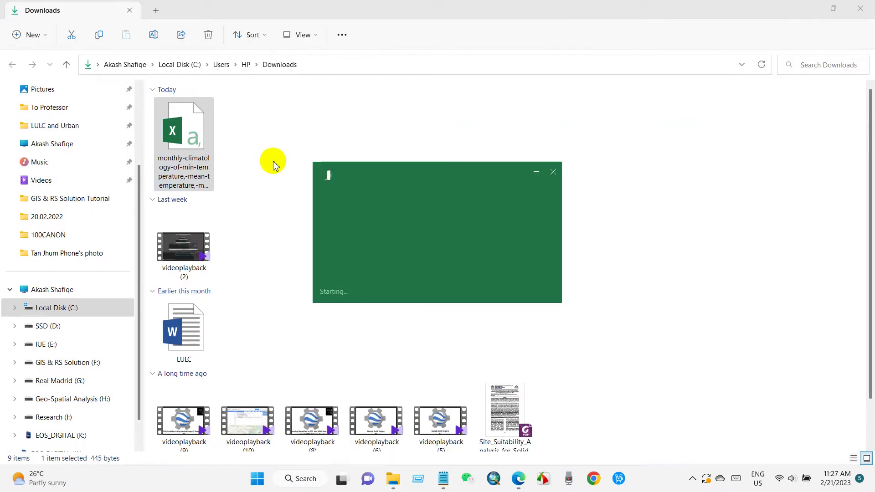
pyautogui.click(351, 159)
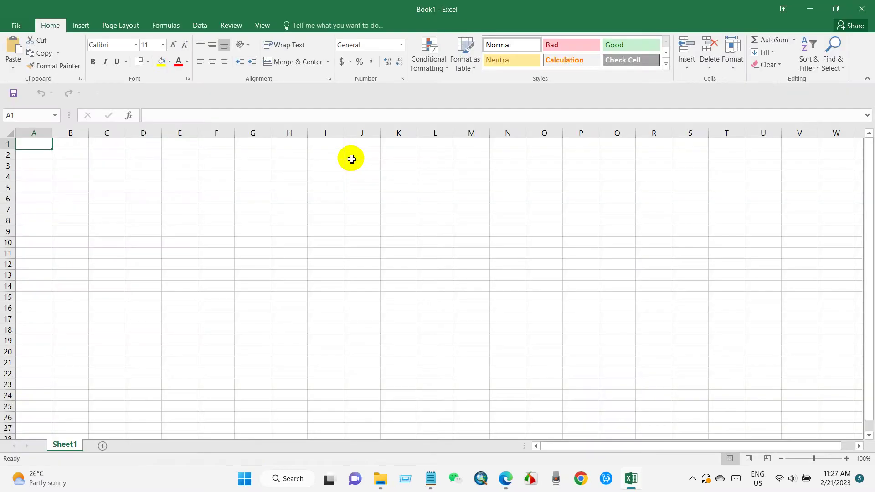
# - Import the monthly-climatology CSV from the Downloads folder with a new query and load it as a table into a worksheet
pyautogui.click(200, 25)
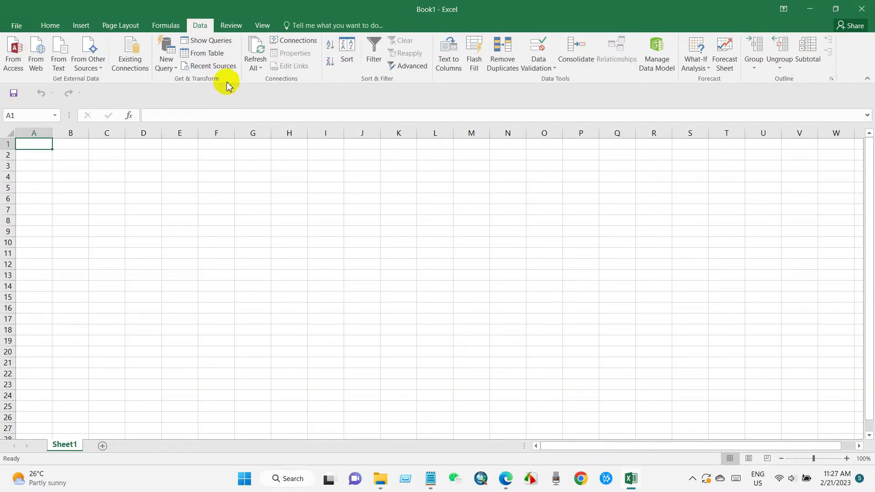
pyautogui.click(176, 69)
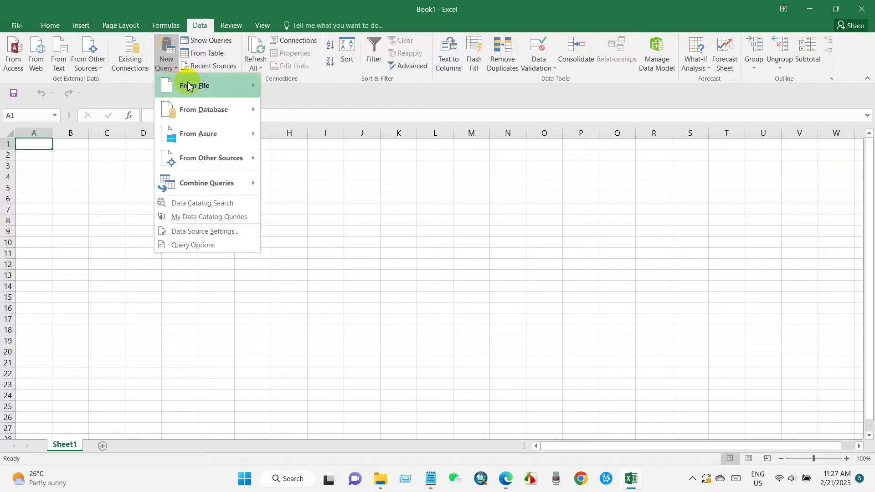
pyautogui.moveTo(187, 86)
pyautogui.click(292, 114)
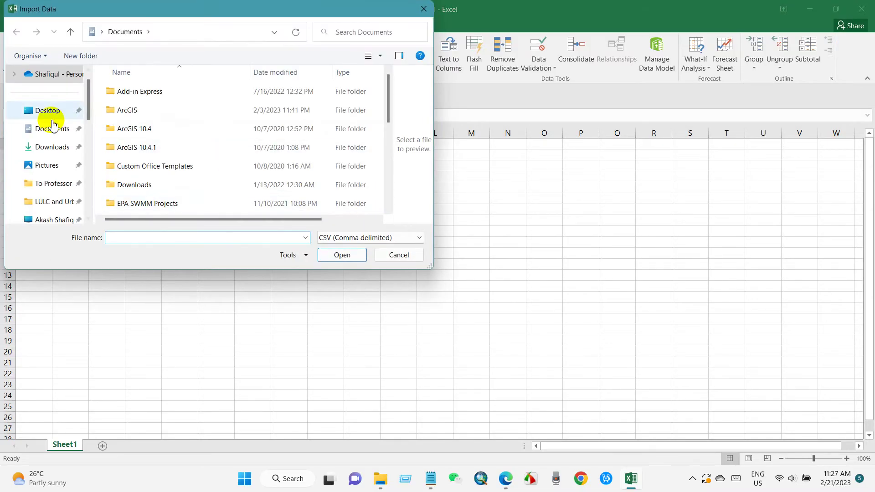
pyautogui.click(47, 146)
pyautogui.click(153, 103)
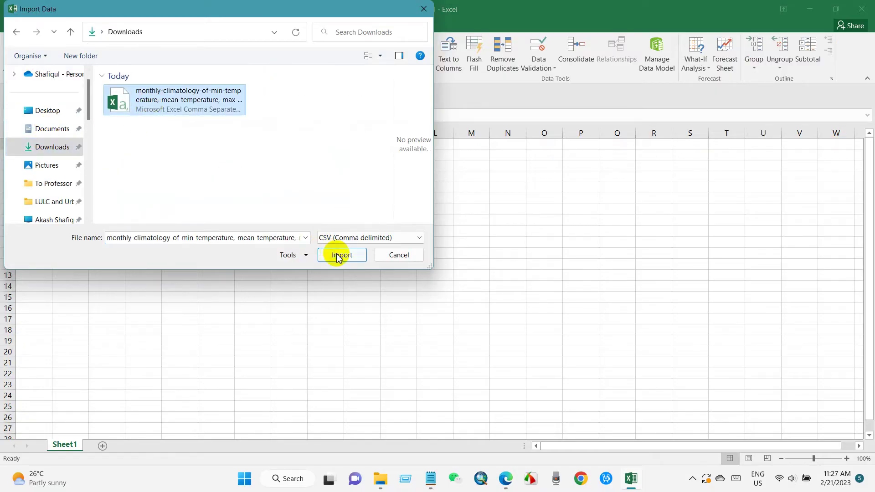
pyautogui.click(340, 255)
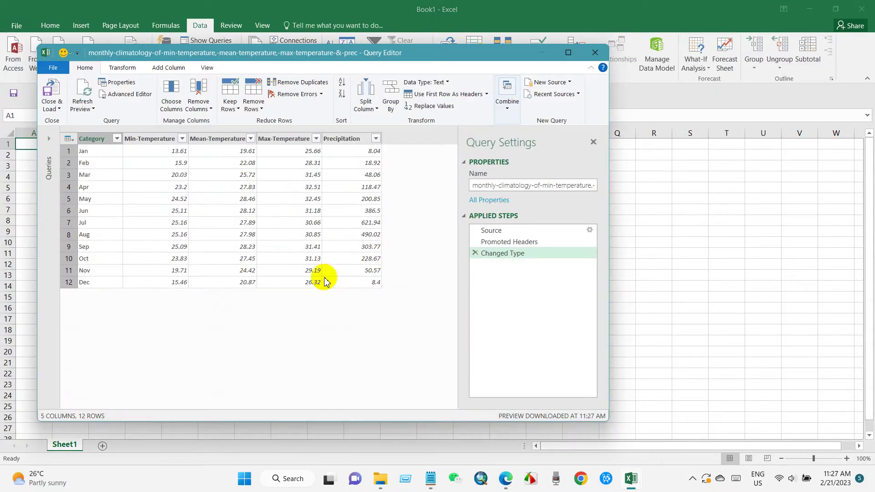
pyautogui.click(50, 93)
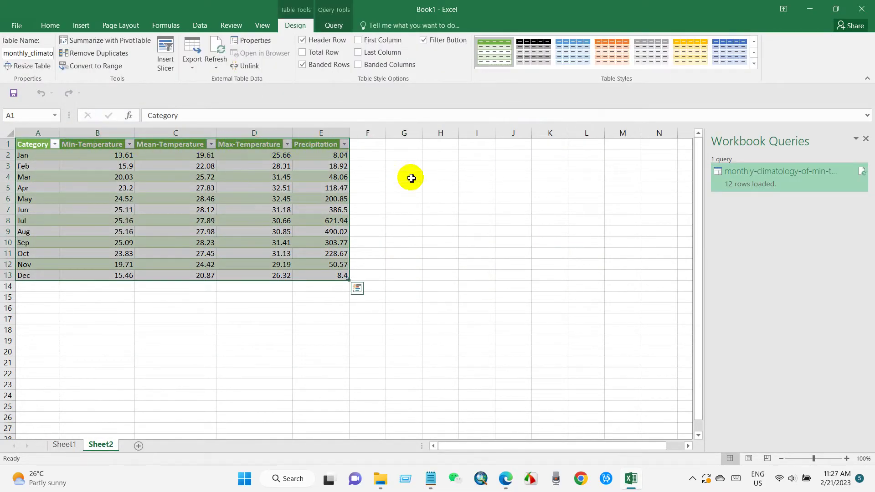
pyautogui.click(424, 220)
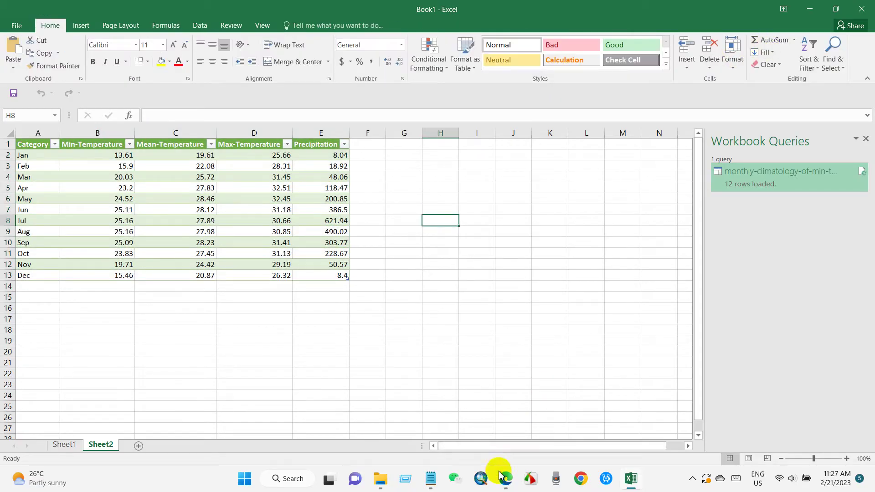
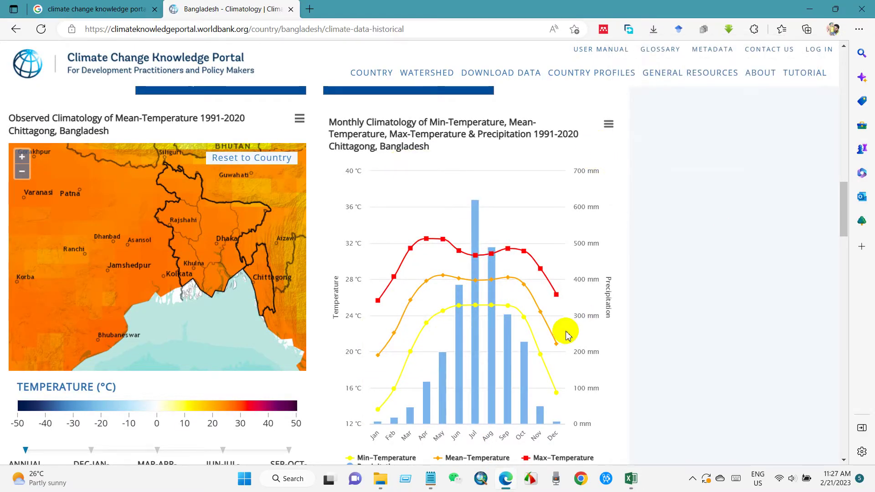
# - Switch back to Edge and review Chittagong's 1901-2021 annual mean-temperature chart, Bangladesh's climate description and the seasonal tables below
pyautogui.scroll(-3, 564, 337)
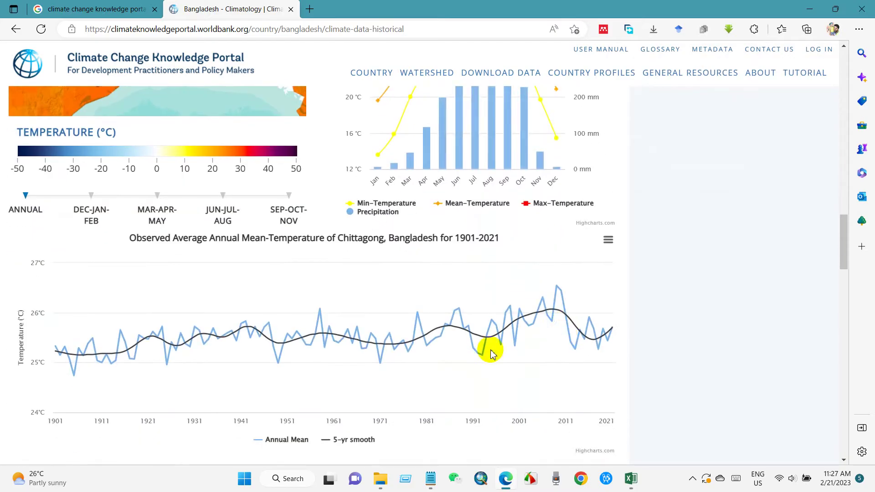
pyautogui.scroll(-1, 189, 283)
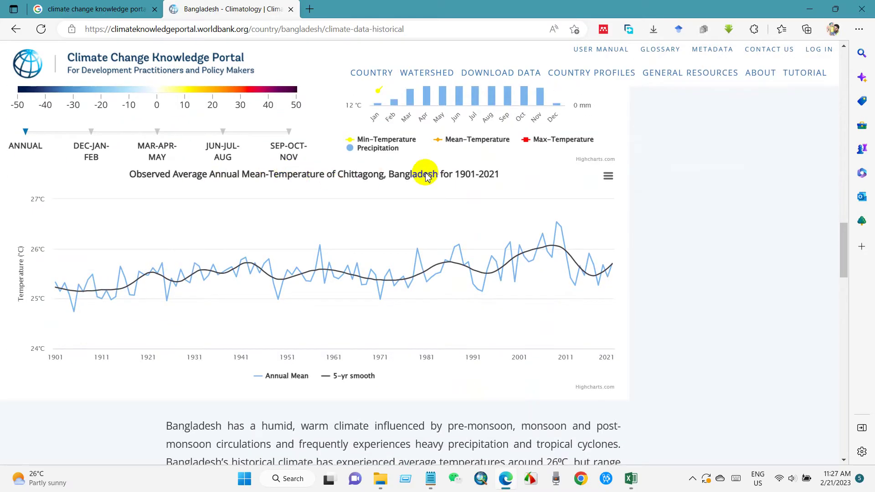
pyautogui.click(608, 178)
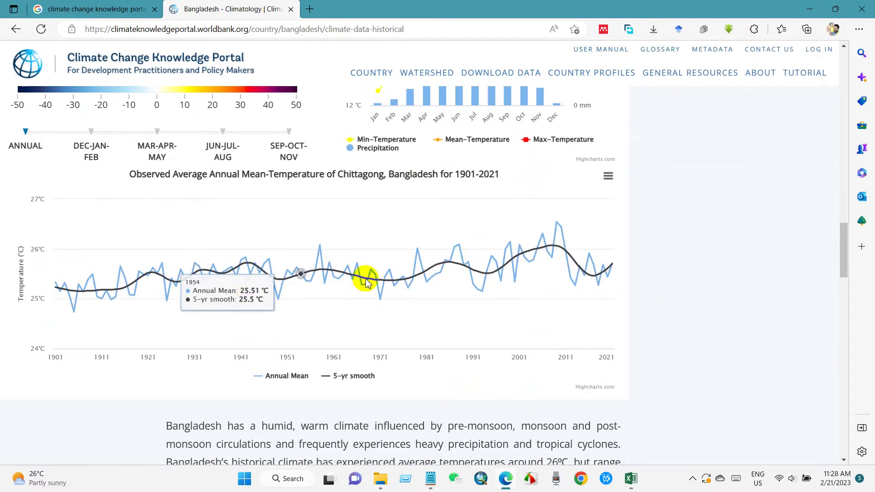
pyautogui.scroll(-10, 614, 264)
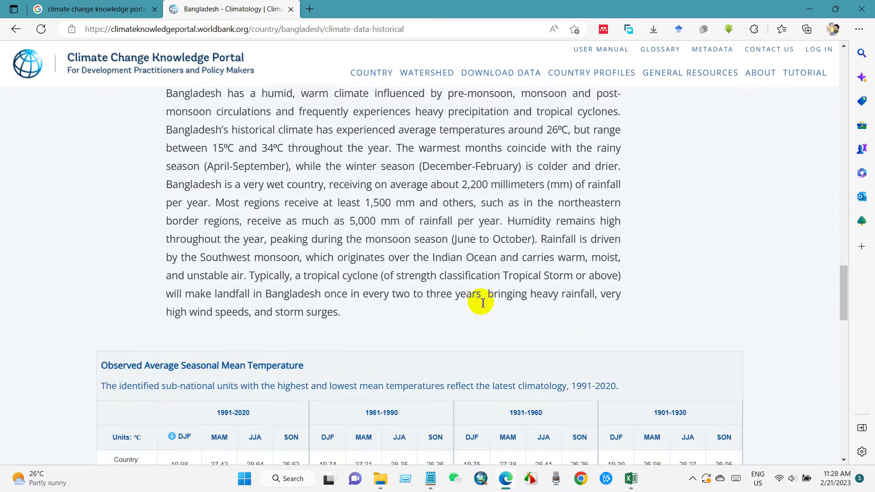
pyautogui.scroll(-20, 482, 304)
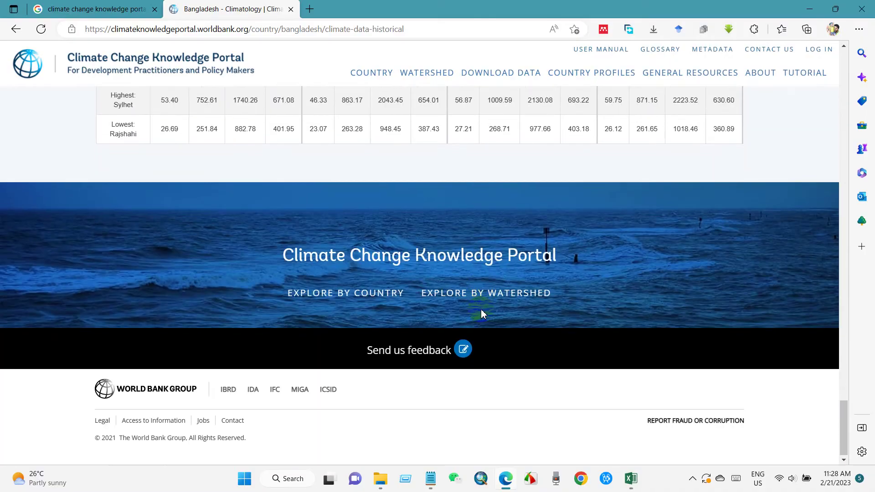
# - Open Bangladesh's Trends & Variability page for the current climate
pyautogui.scroll(20, 481, 310)
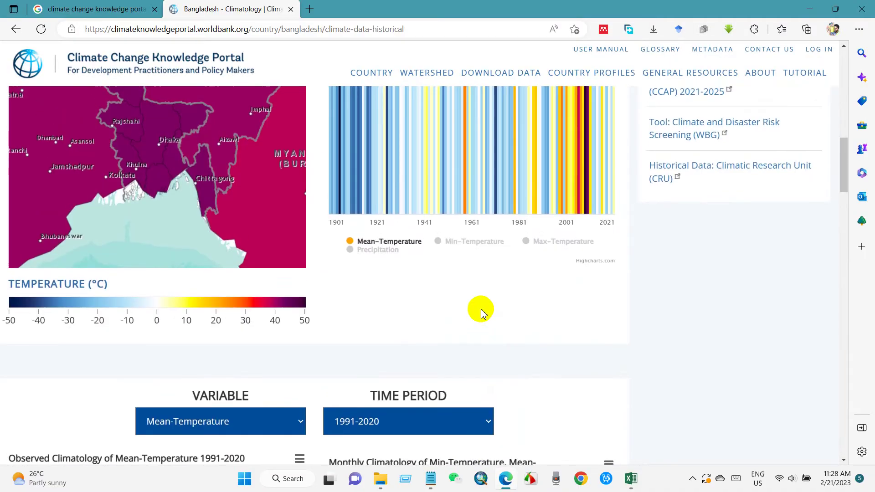
pyautogui.scroll(15, 482, 314)
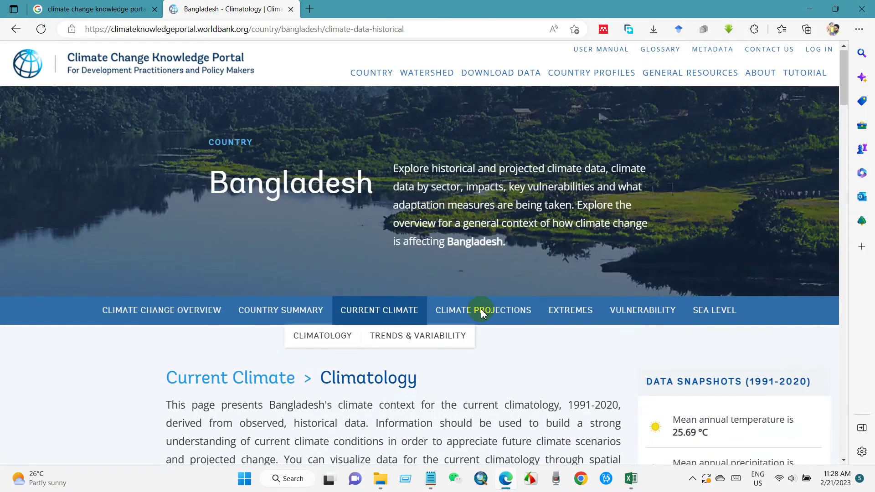
pyautogui.moveTo(482, 322)
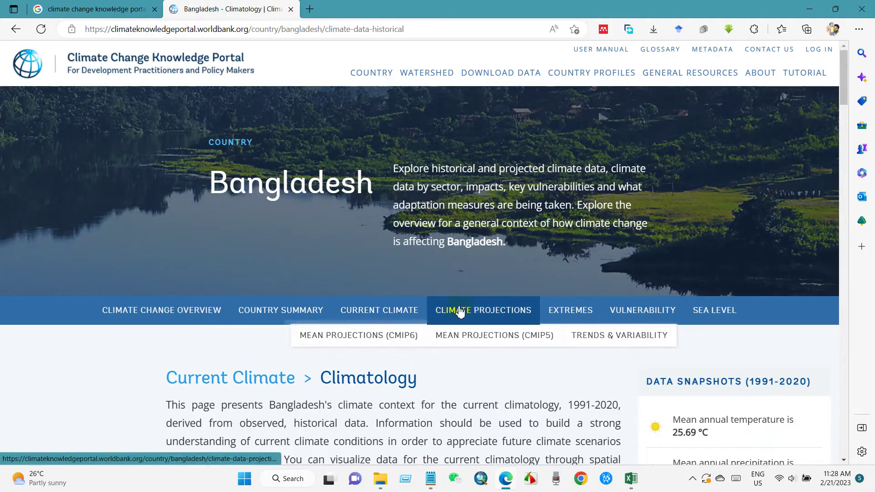
pyautogui.moveTo(394, 315)
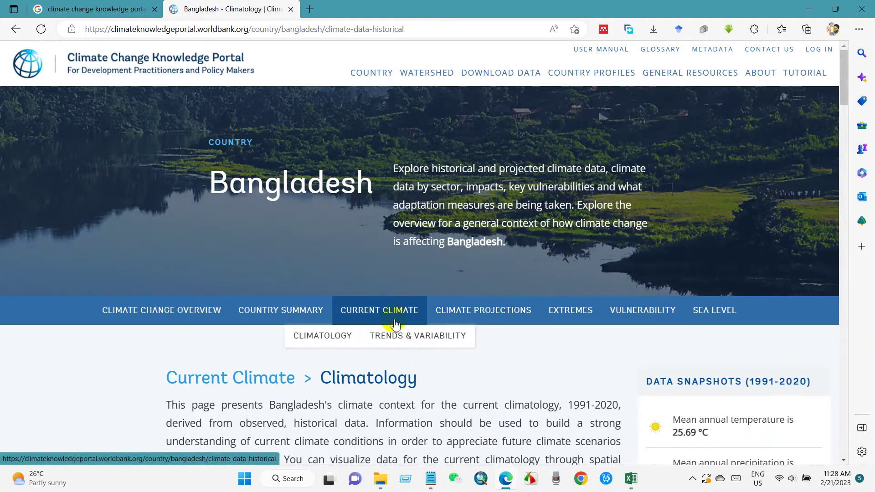
pyautogui.click(412, 338)
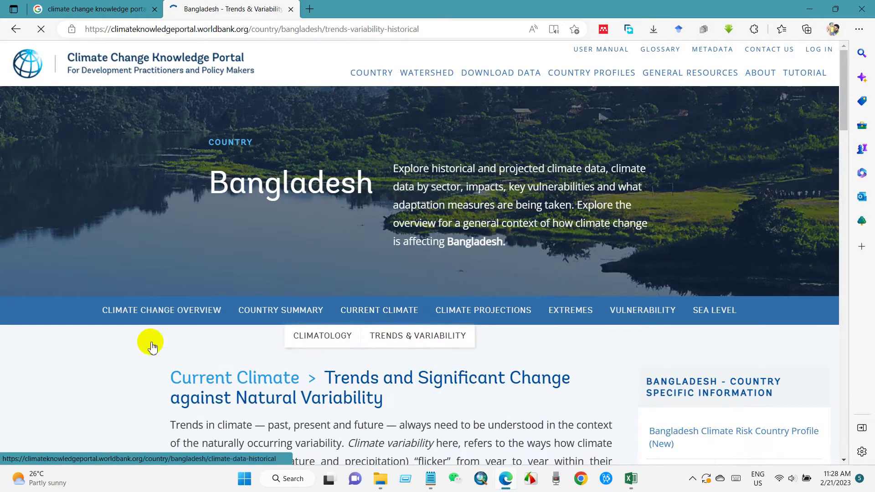
# - Set the variable of the Trends within Variability section to Min-Temperature for the 1971-2020 map and seasonal-cycle chart
pyautogui.scroll(-7, 117, 347)
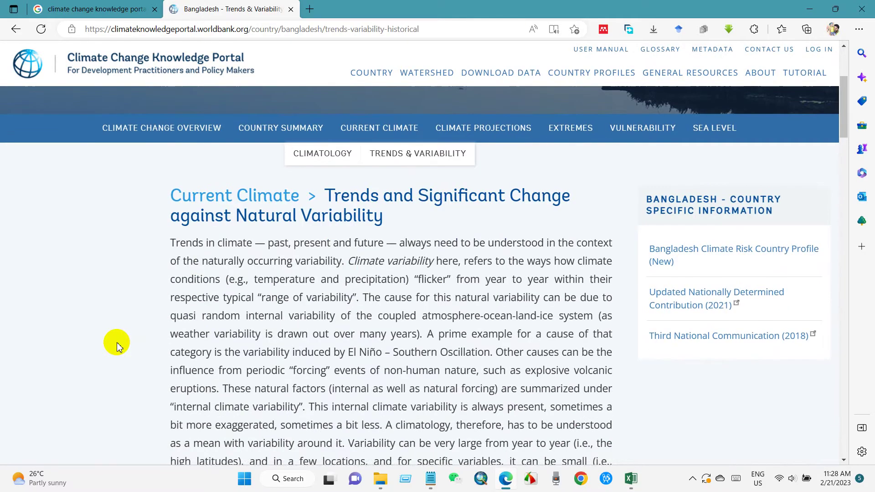
pyautogui.scroll(-15, 117, 346)
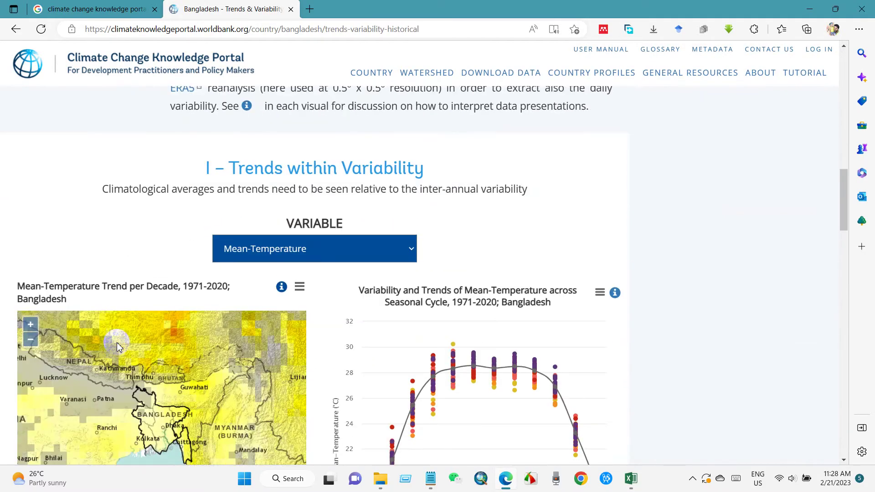
pyautogui.scroll(-3, 326, 226)
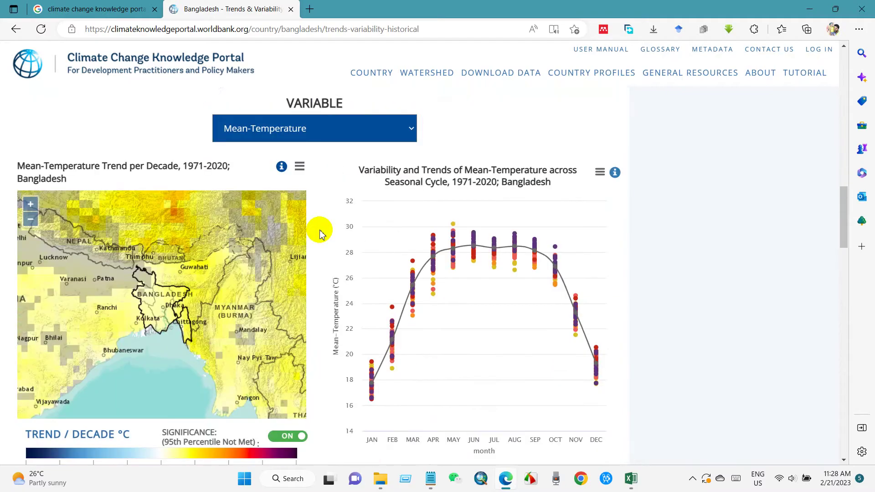
pyautogui.click(411, 119)
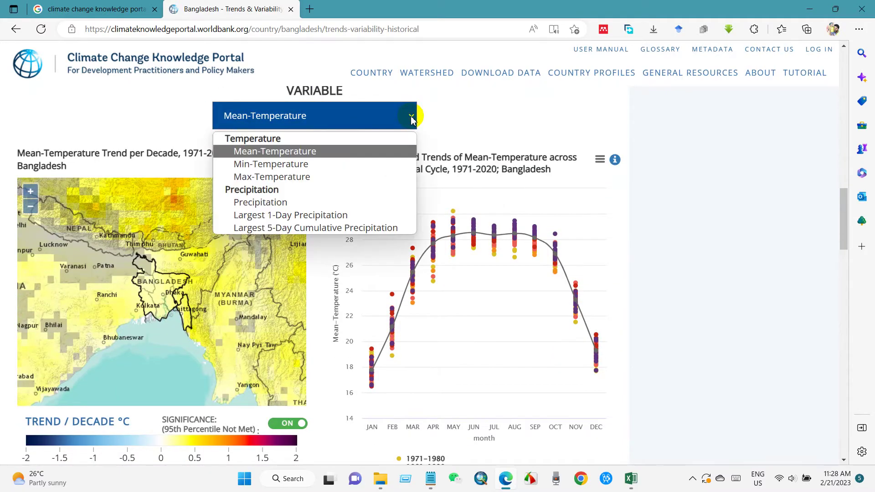
pyautogui.click(272, 165)
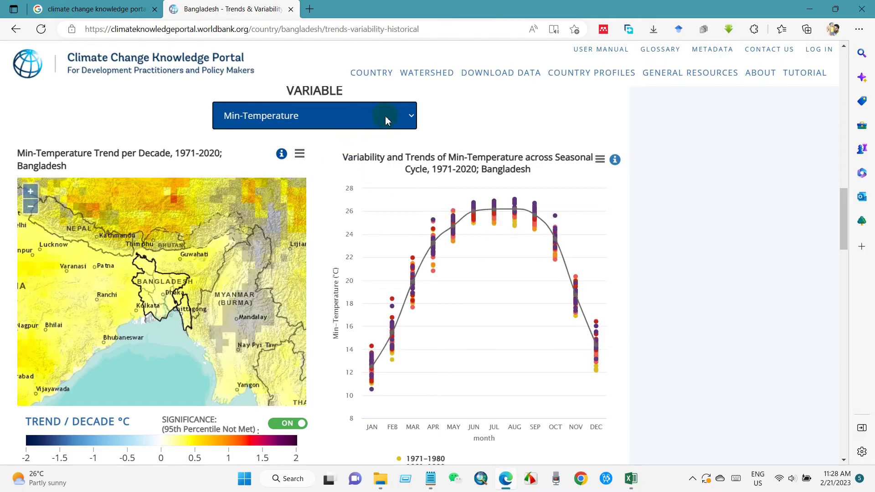
# - Set the Trends within Variability variable to Precipitation and open the export options of the seasonal-cycle chart
pyautogui.click(386, 120)
pyautogui.click(262, 202)
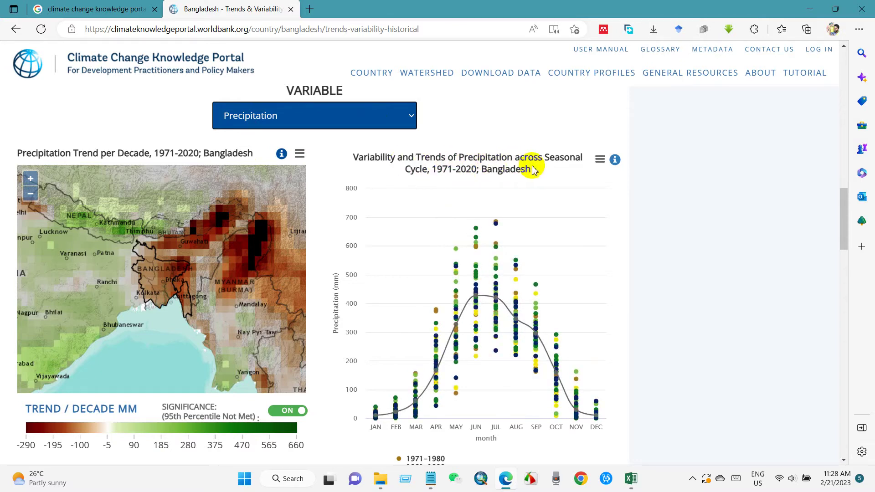
pyautogui.click(599, 161)
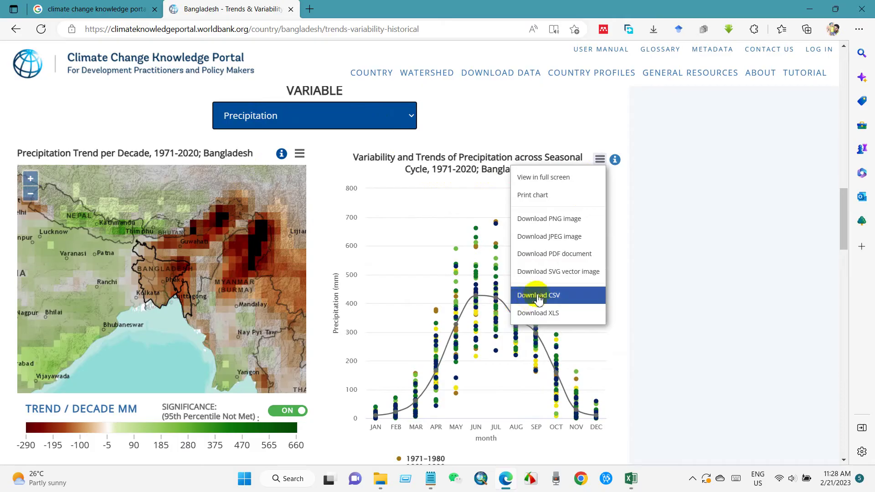
# - In the Variability and Change in Variability section, set the variable to Precipitation and the weather/climate event anomalies to Monthly Precipitation
pyautogui.moveTo(847, 230); pyautogui.dragTo(841, 285)
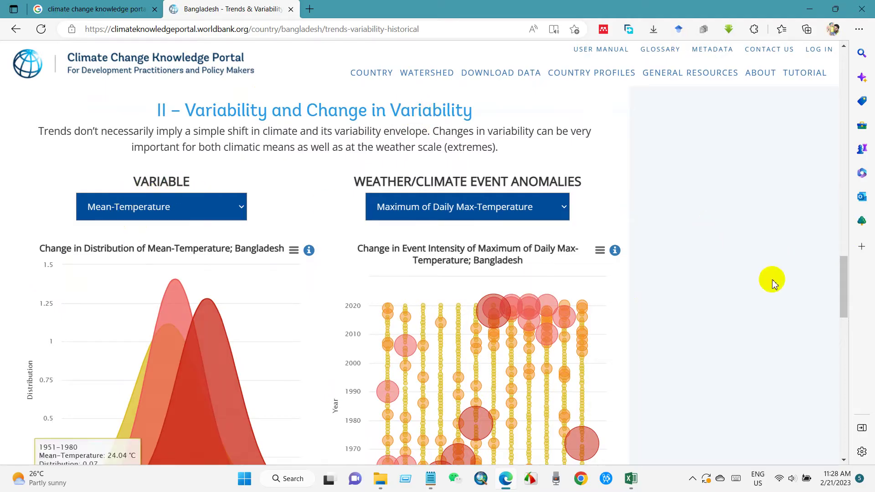
pyautogui.scroll(-2, 841, 287)
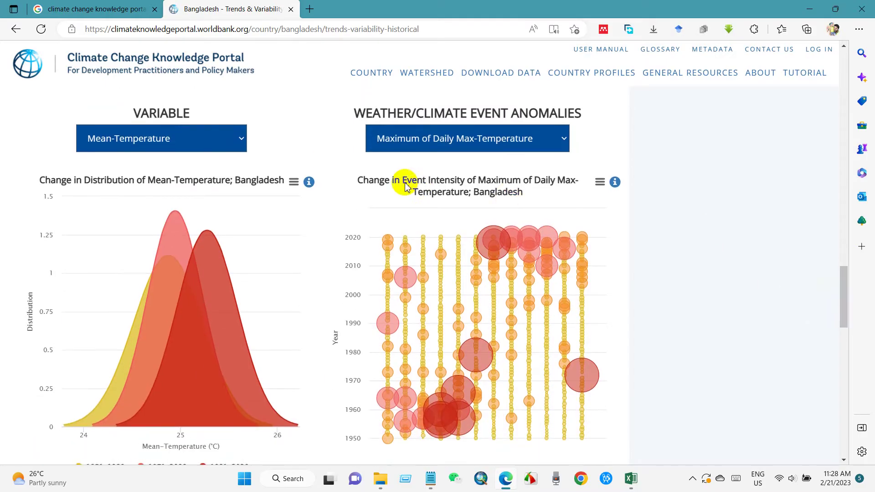
pyautogui.click(243, 140)
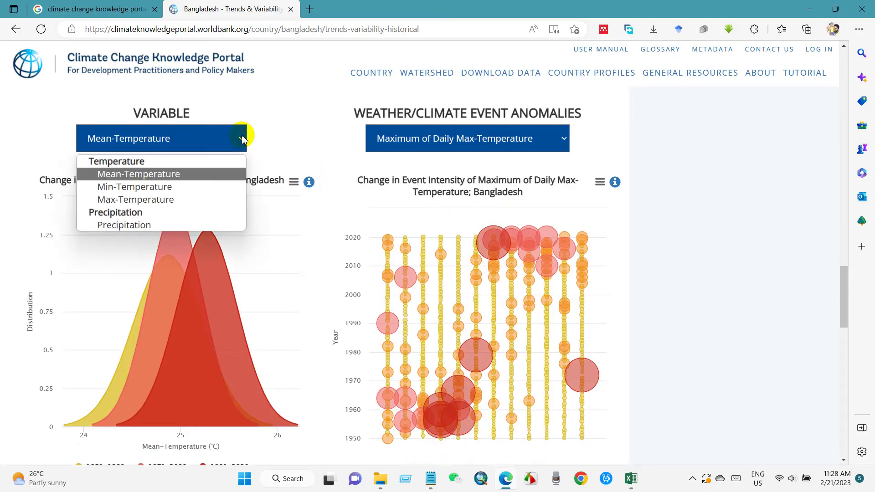
pyautogui.click(103, 225)
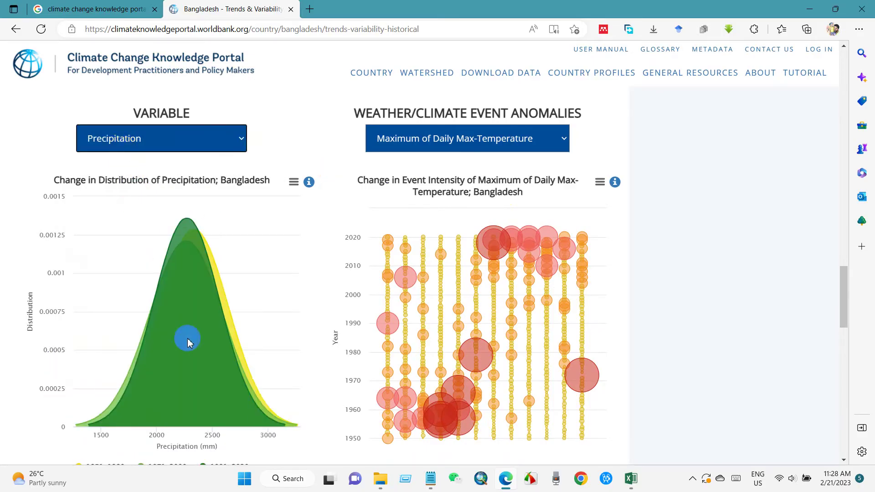
pyautogui.click(546, 142)
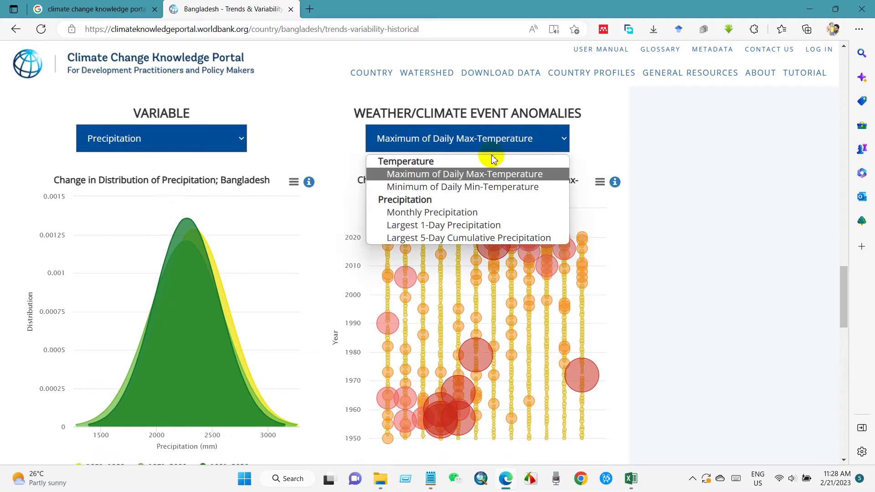
pyautogui.click(432, 213)
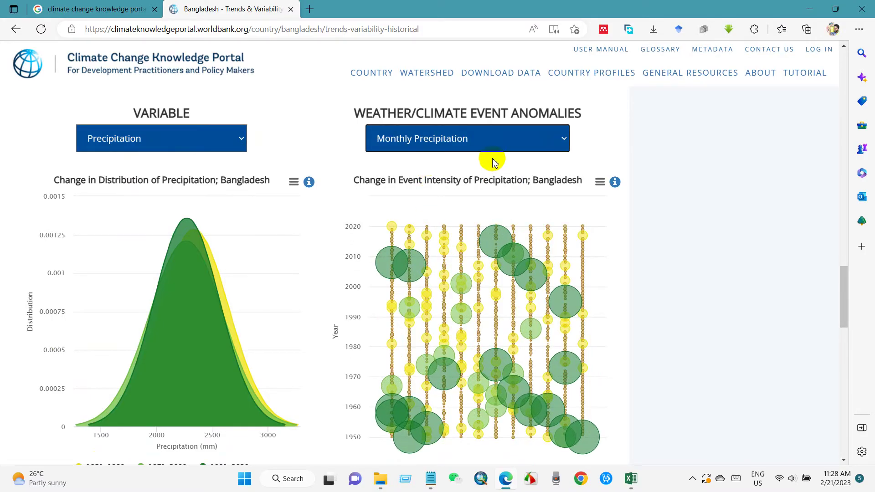
# - Download the Change in Event Intensity of Precipitation chart's data as CSV and dismiss the downloads list
pyautogui.click(599, 183)
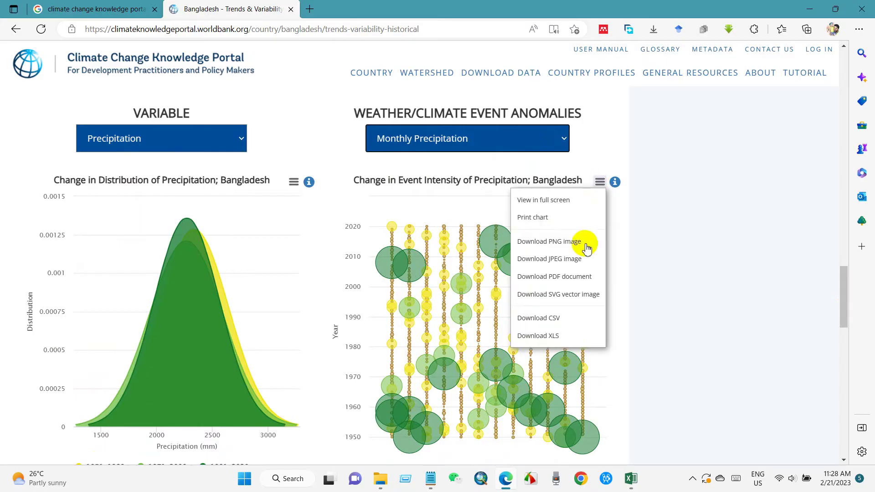
pyautogui.click(526, 319)
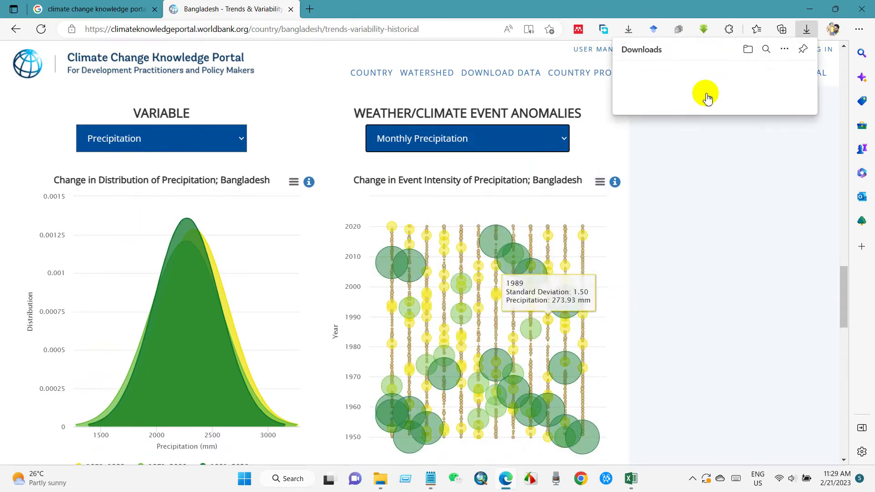
pyautogui.click(732, 314)
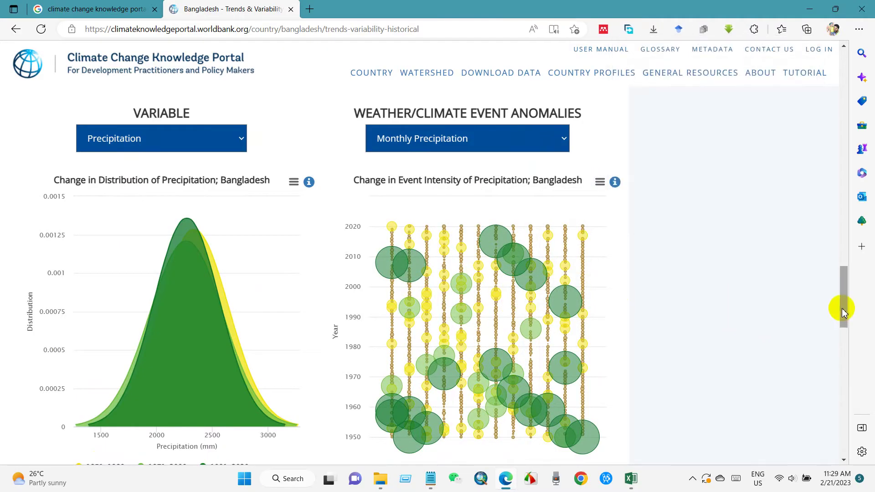
# - In the Change and Significance section, try Max-Temperature as the variable and switch it to Precipitation
pyautogui.moveTo(843, 311); pyautogui.dragTo(838, 382)
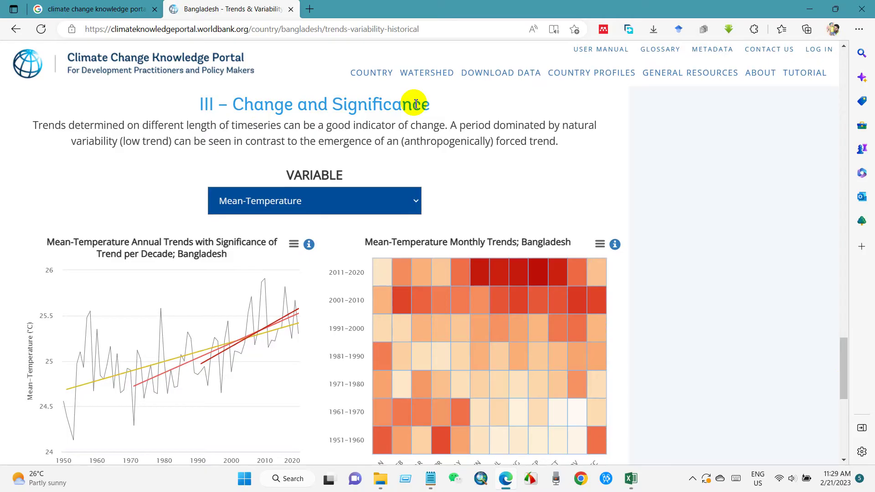
pyautogui.click(282, 201)
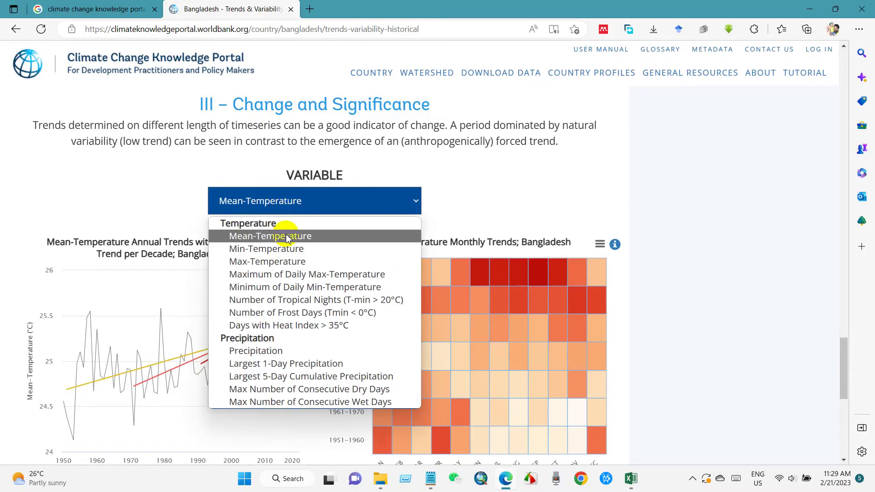
pyautogui.click(288, 237)
pyautogui.click(291, 201)
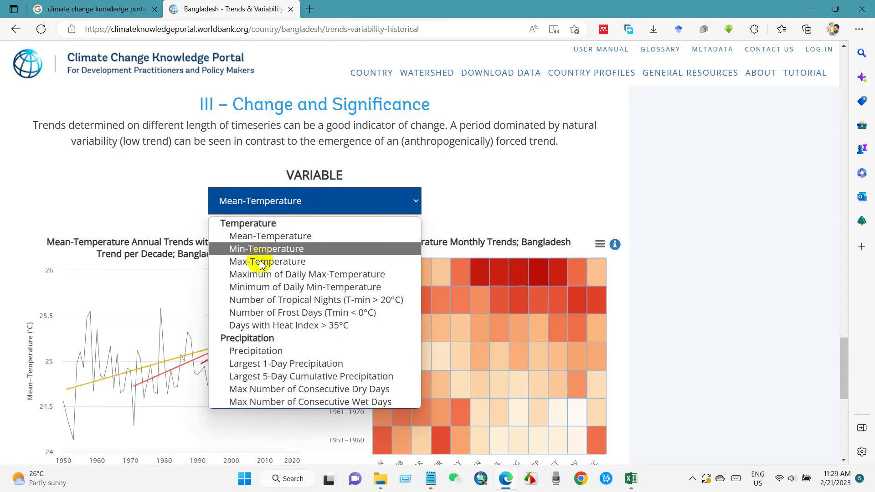
pyautogui.click(262, 260)
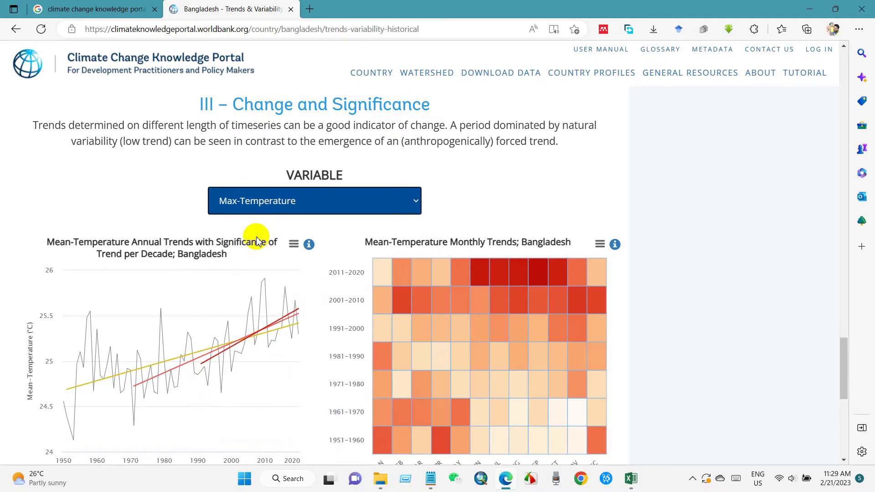
pyautogui.click(304, 211)
pyautogui.click(261, 351)
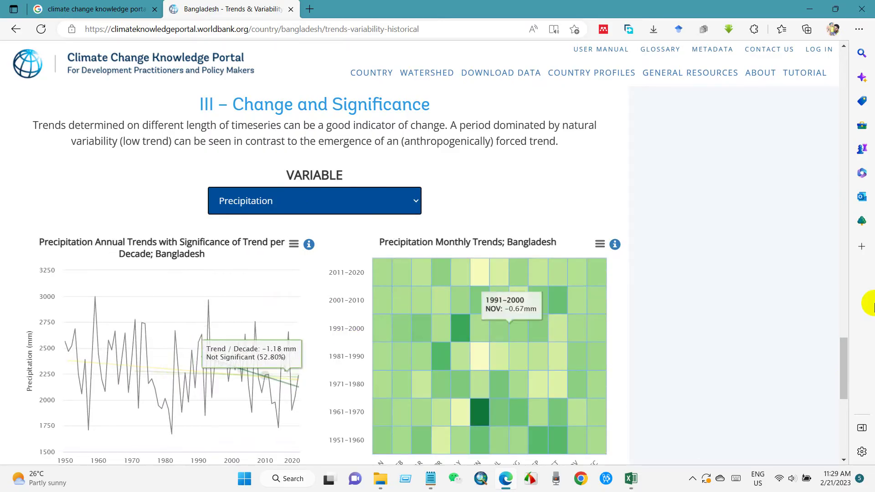
# - Check the export options of the Precipitation annual trends chart and the monthly trends chart without downloading anything
pyautogui.moveTo(842, 364); pyautogui.dragTo(843, 382)
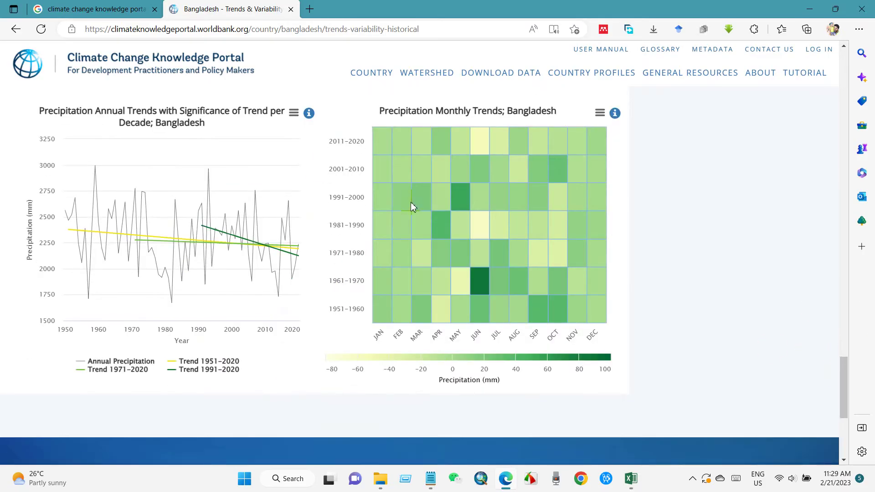
pyautogui.click(293, 114)
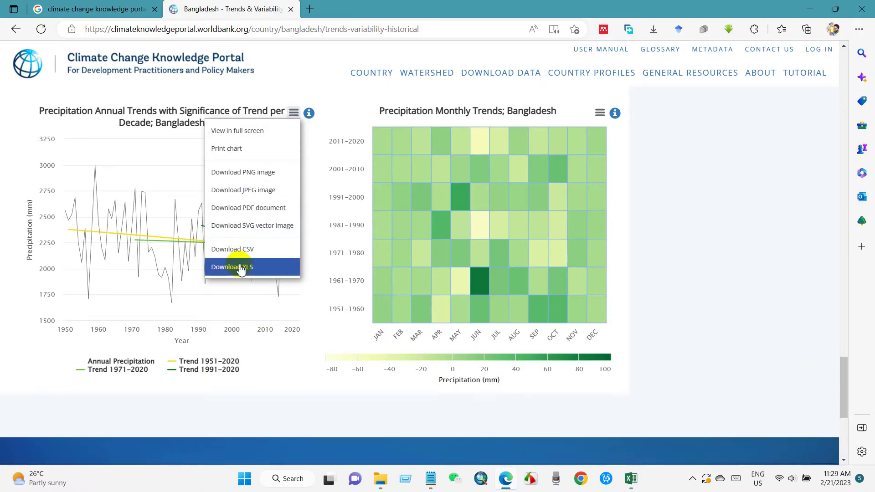
pyautogui.click(727, 172)
pyautogui.click(600, 115)
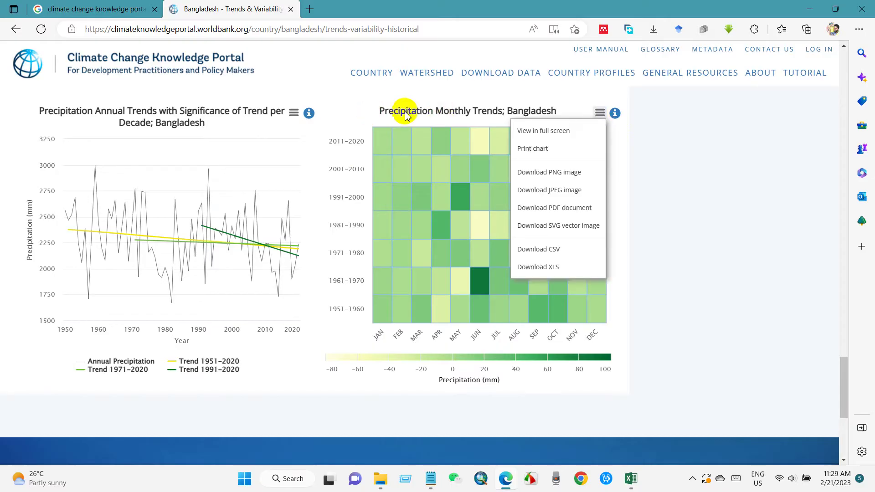
pyautogui.click(495, 116)
pyautogui.click(600, 115)
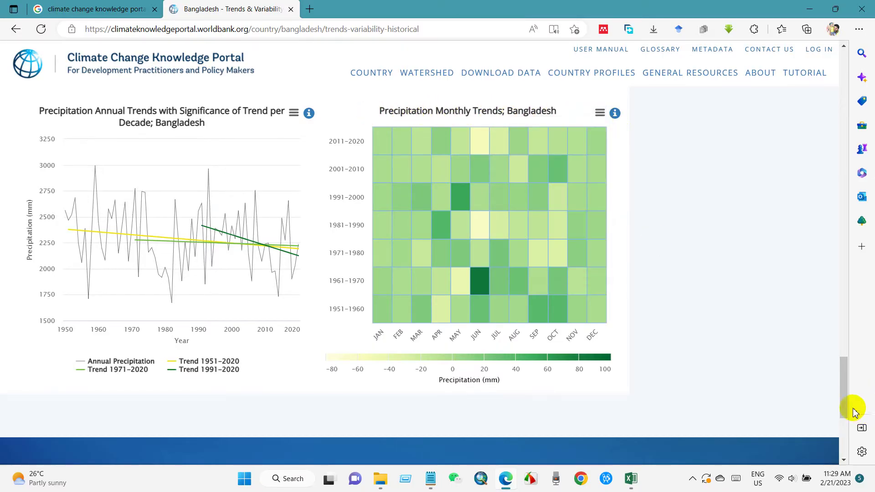
# - Open Bangladesh's Mean Projections (CMIP5) page under the climate projections
pyautogui.moveTo(844, 395); pyautogui.dragTo(837, 85)
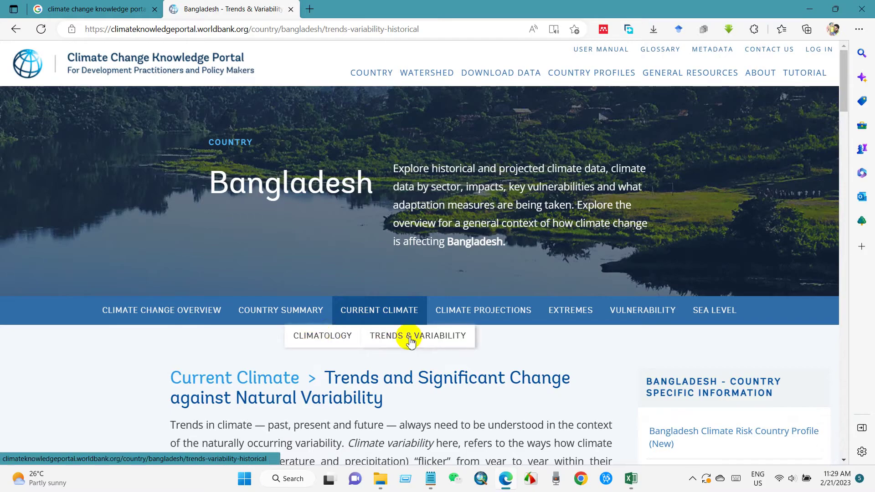
pyautogui.moveTo(479, 316)
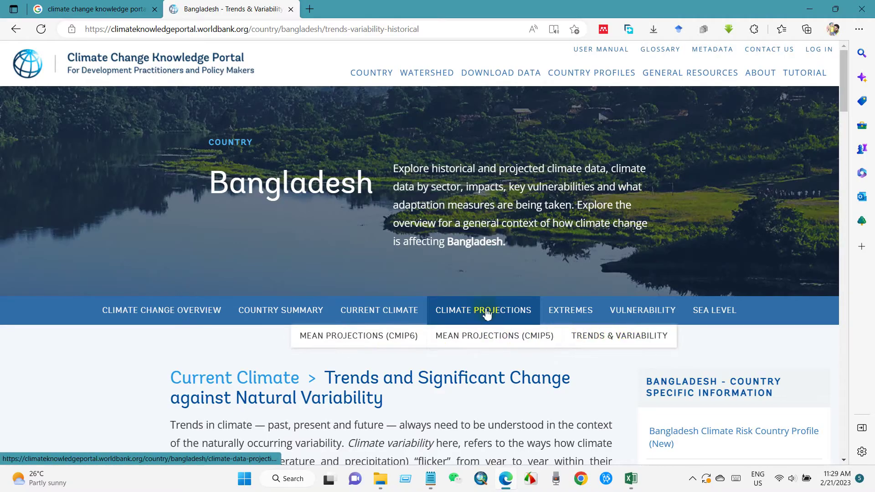
pyautogui.click(491, 341)
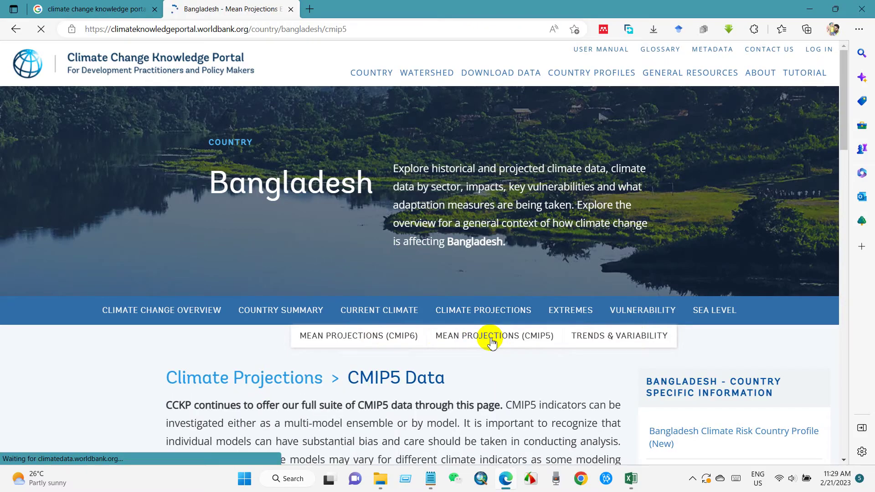
# - Set the variable of the CMIP5 projection map and chart to Precipitation
pyautogui.scroll(-4, 270, 357)
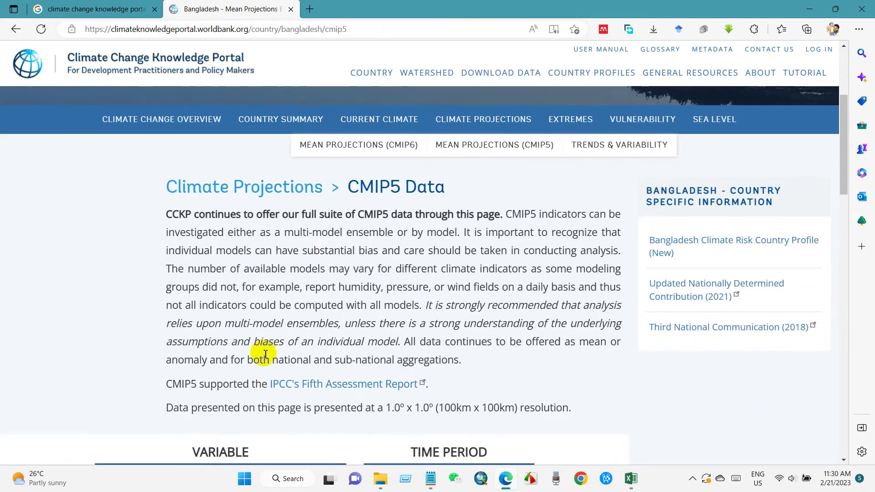
pyautogui.scroll(-4, 227, 326)
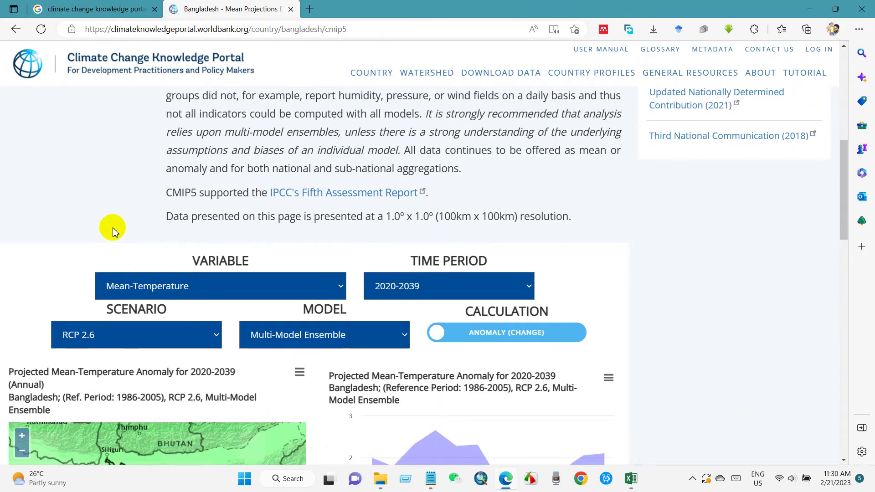
pyautogui.scroll(-1, 114, 226)
pyautogui.scroll(-1, 192, 207)
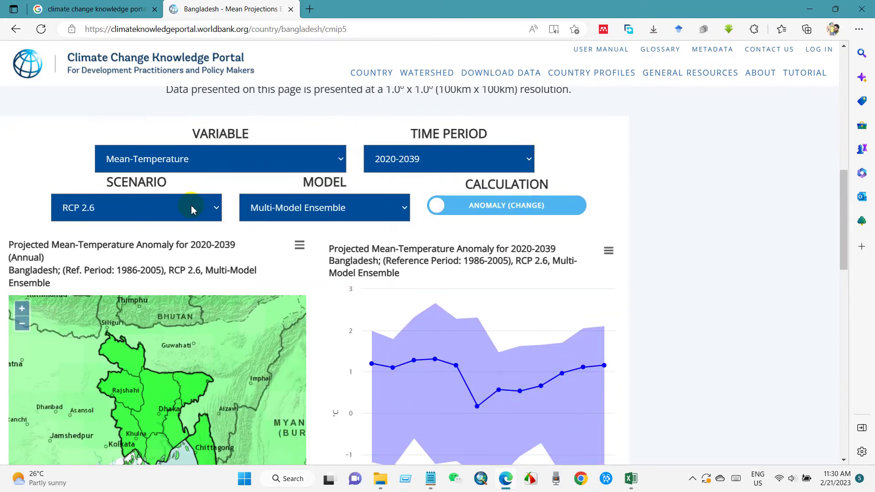
pyautogui.click(185, 159)
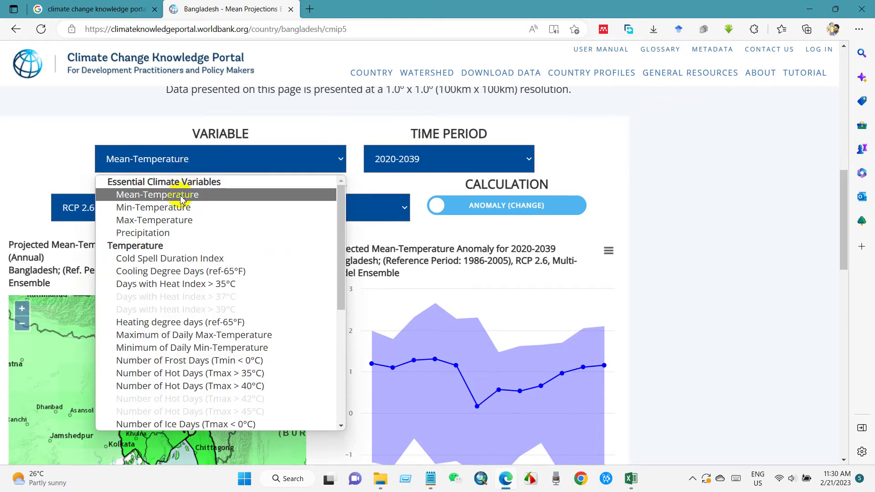
pyautogui.click(150, 233)
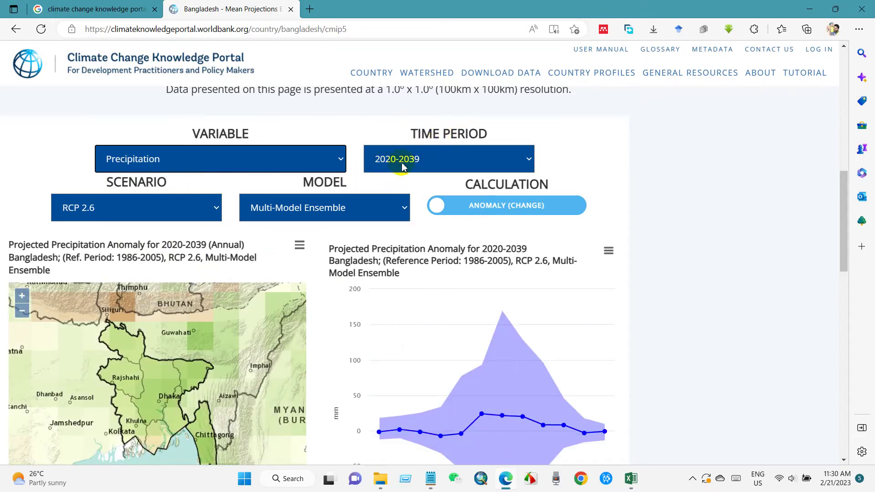
# - Keep the projection's time period at 2020-2039 and set its scenario to RCP 4.5
pyautogui.click(510, 166)
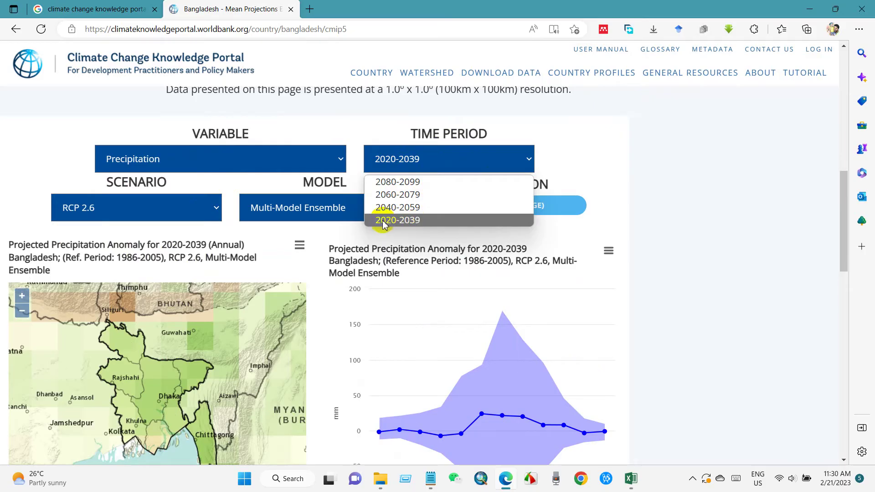
pyautogui.click(398, 221)
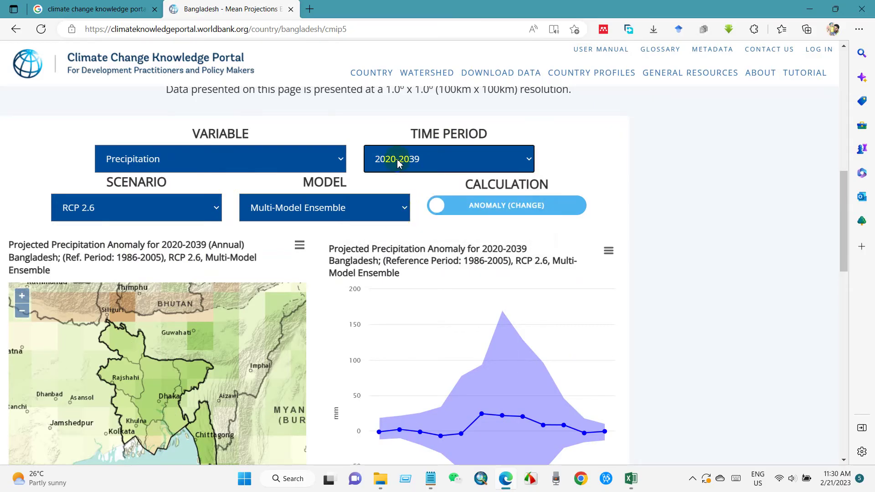
pyautogui.click(84, 209)
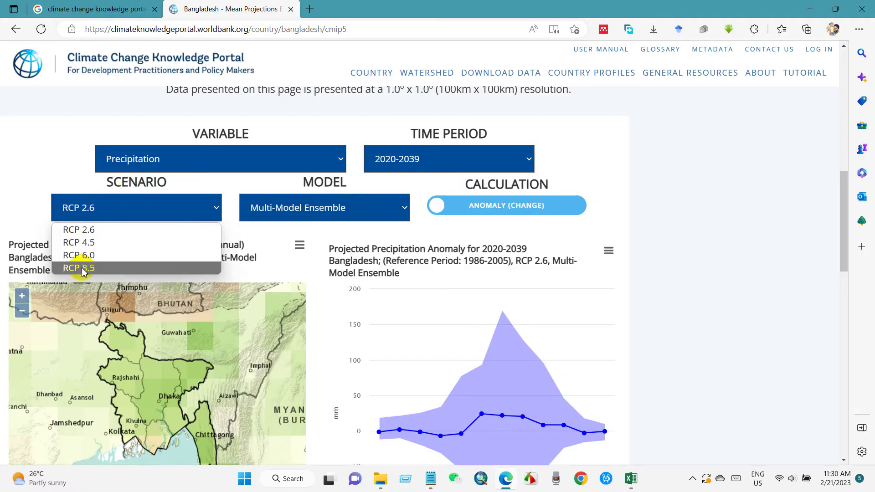
pyautogui.click(92, 249)
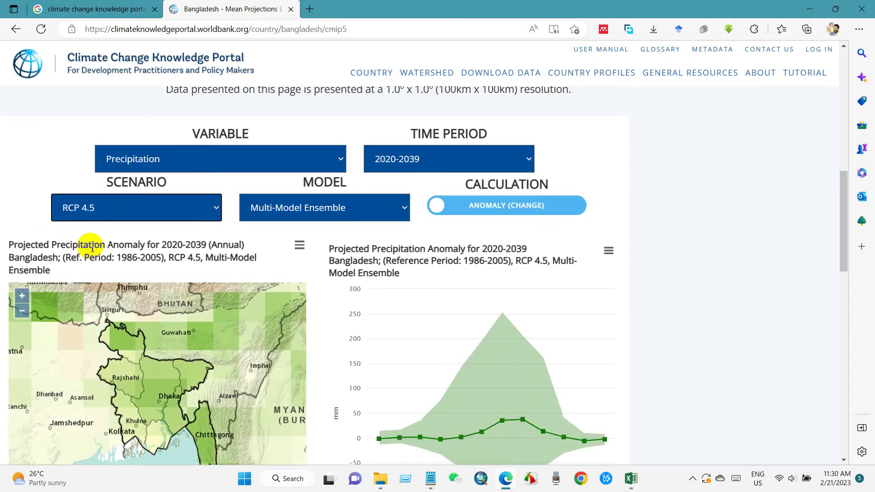
# - Review the climate models available for the CMIP5 precipitation projection and keep Multi-Model Ensemble selected
pyautogui.click(309, 218)
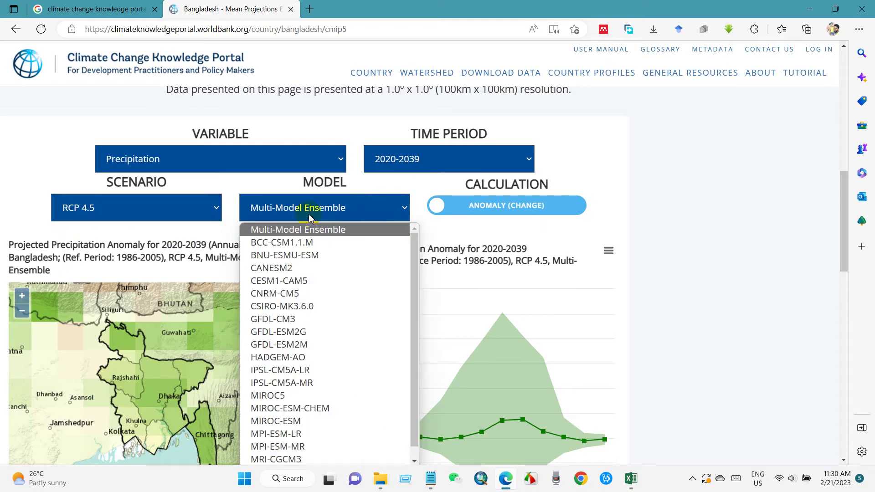
pyautogui.moveTo(410, 295); pyautogui.dragTo(410, 273)
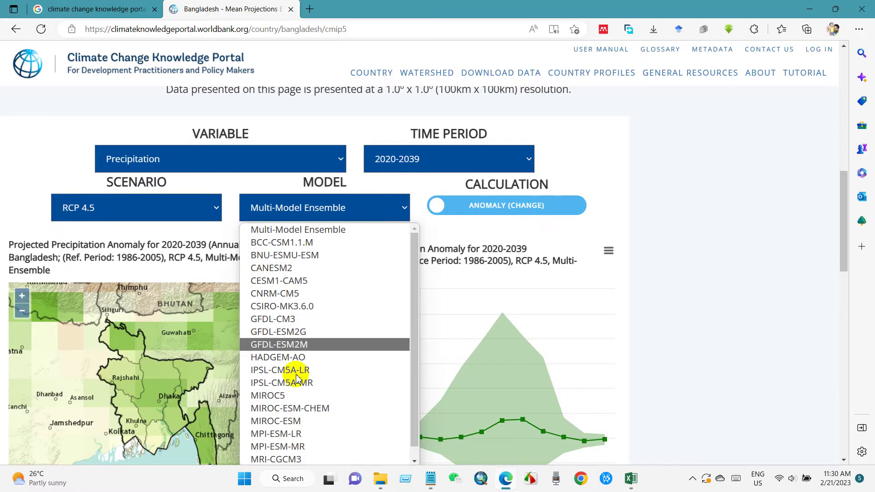
pyautogui.scroll(-1, 288, 310)
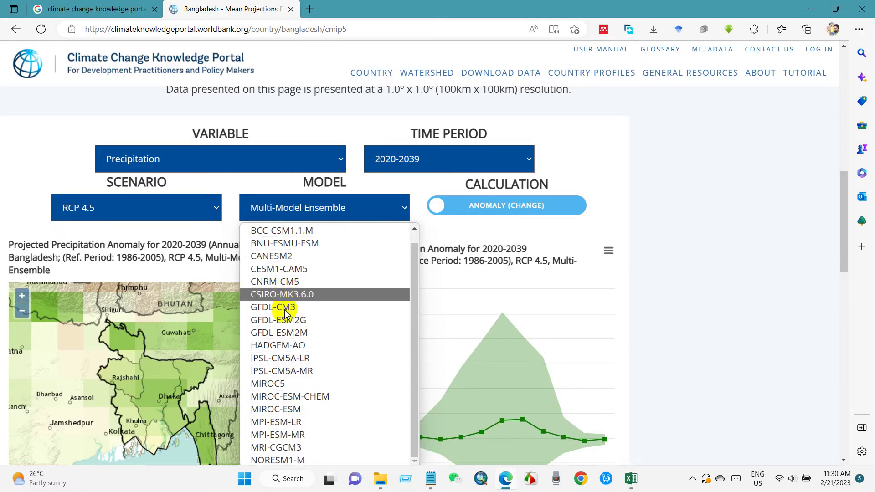
pyautogui.scroll(1, 285, 311)
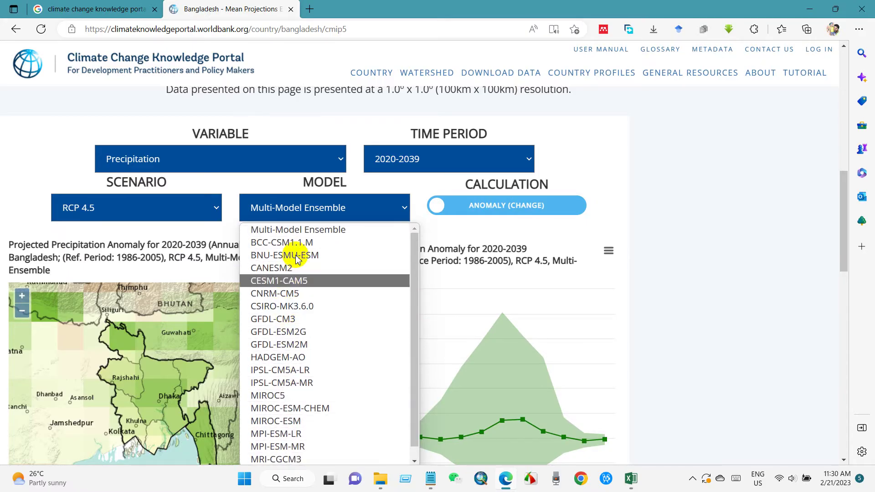
pyautogui.click(303, 234)
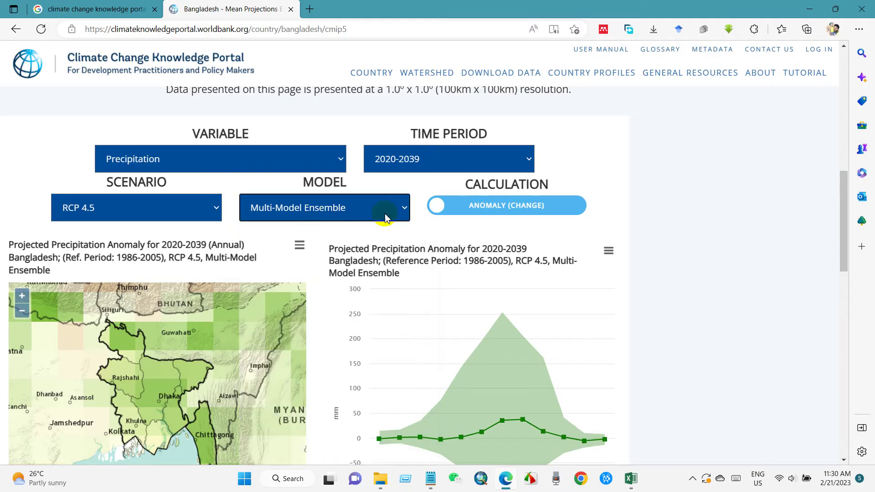
# - Download the data of the Projected Precipitation Anomaly for 2020-2039 line chart as CSV
pyautogui.moveTo(845, 231); pyautogui.dragTo(848, 340)
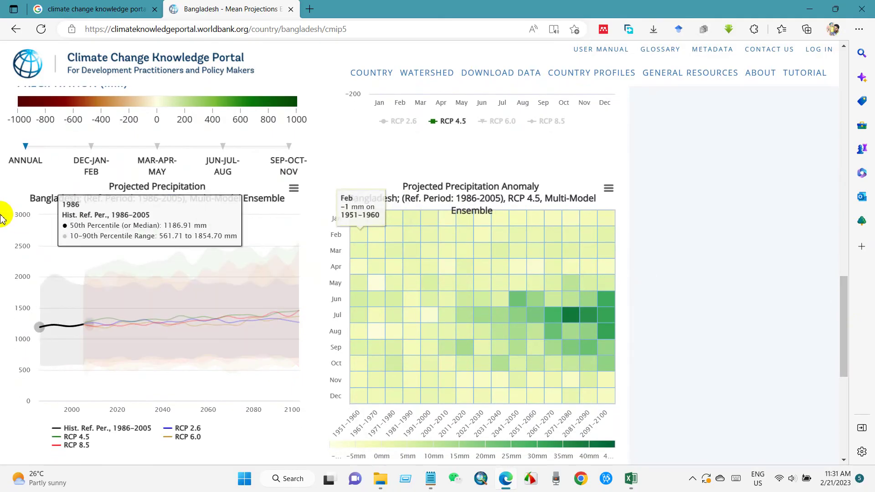
pyautogui.moveTo(847, 297); pyautogui.dragTo(828, 209)
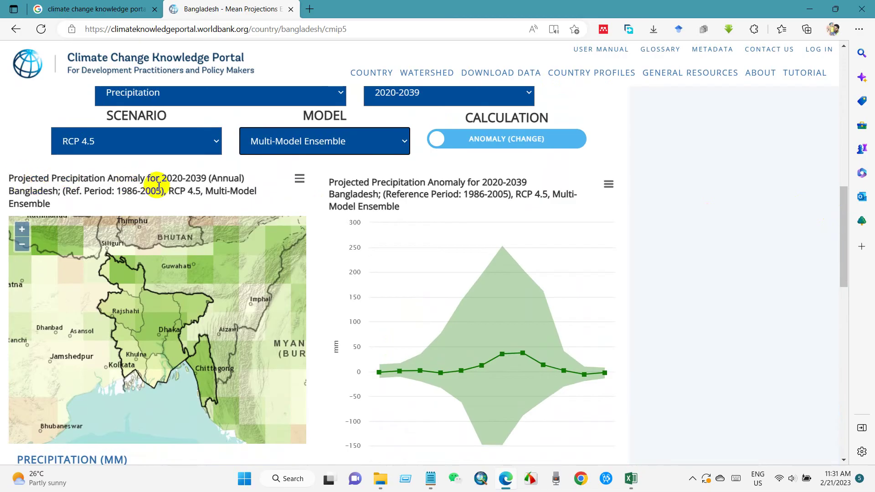
pyautogui.click(300, 180)
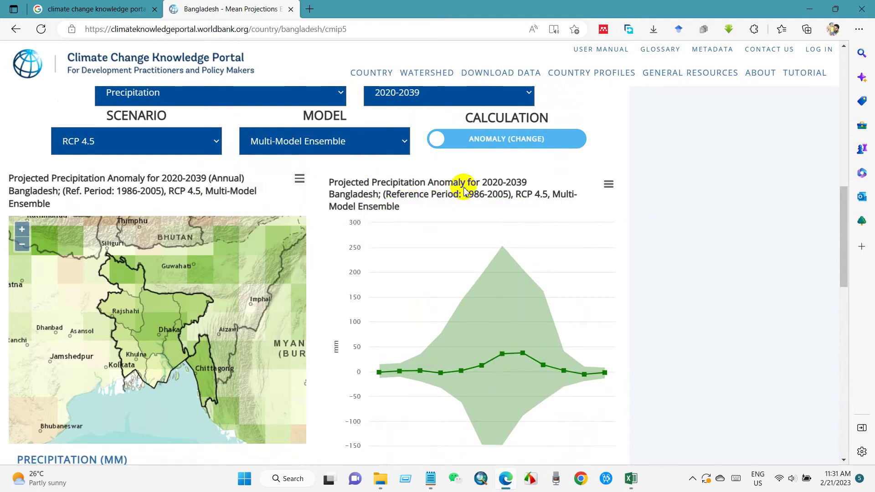
pyautogui.click(609, 186)
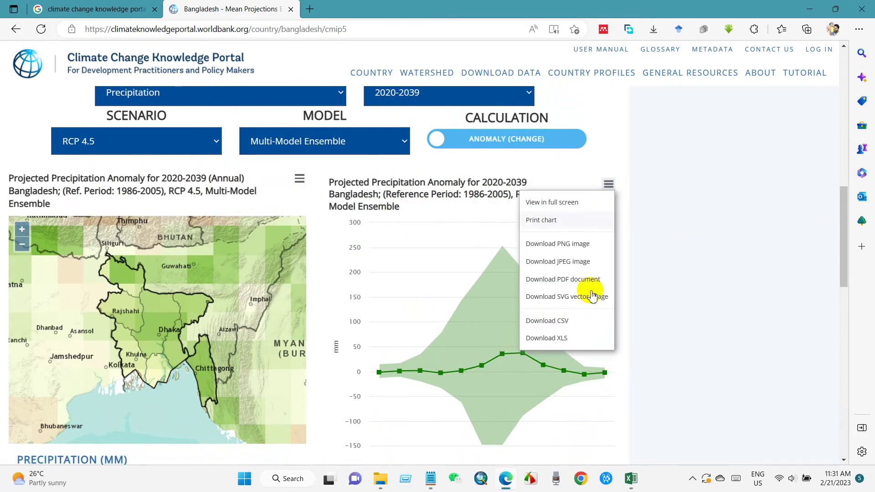
pyautogui.click(545, 322)
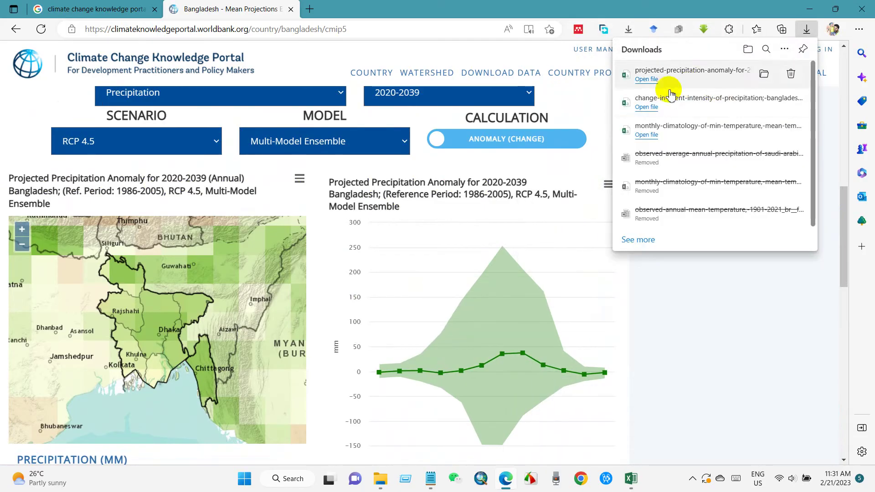
# - Check the export options of the Projected Precipitation time-series chart and the Projected Precipitation Anomaly heat map without downloading anything
pyautogui.moveTo(840, 246); pyautogui.dragTo(842, 340)
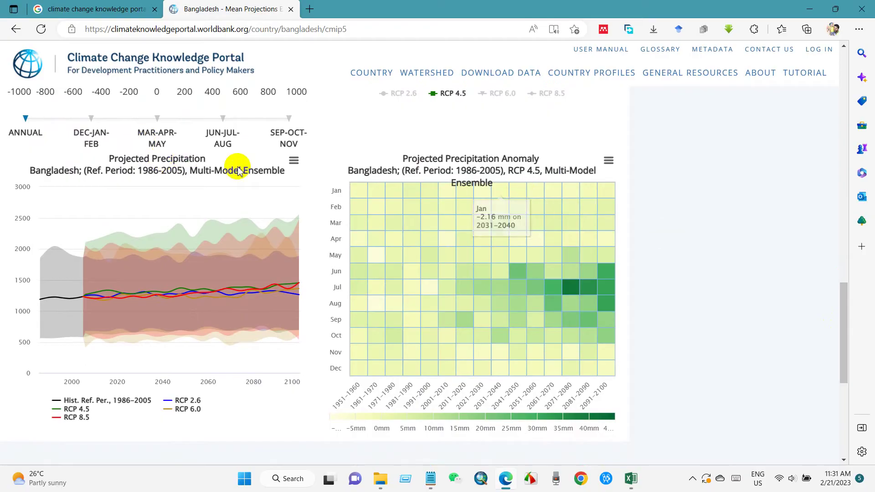
pyautogui.click(292, 162)
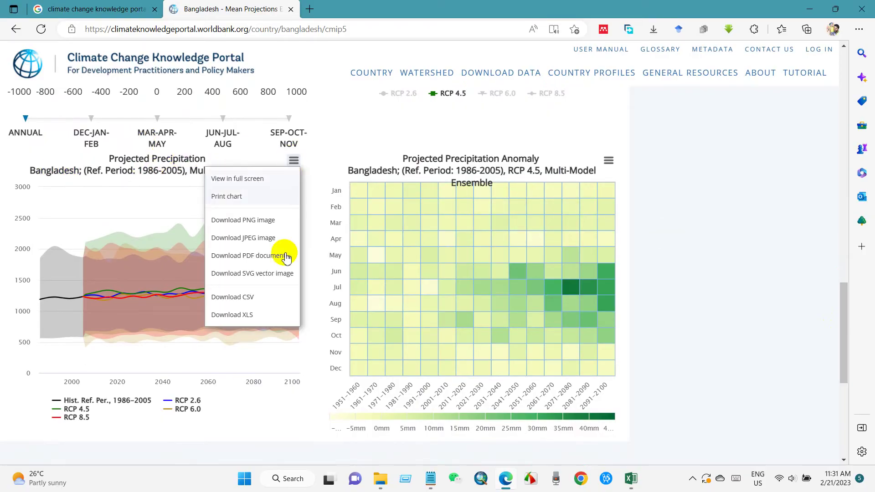
pyautogui.click(609, 160)
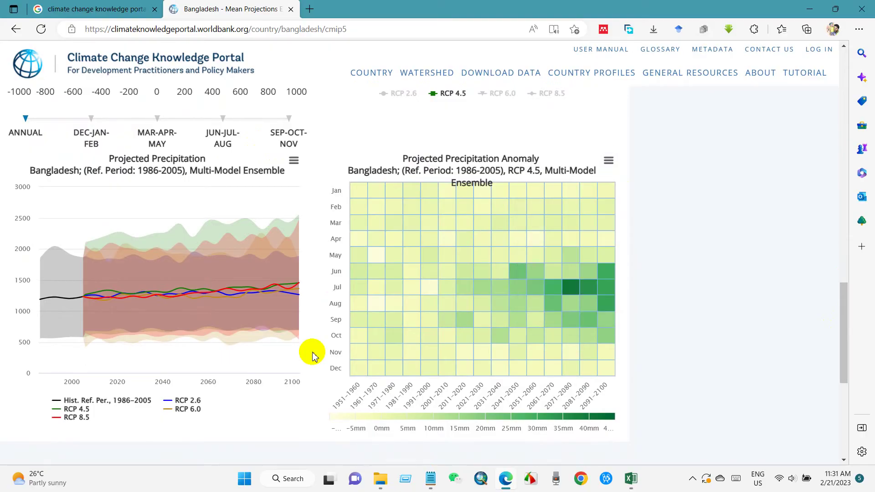
# - Open Bangladesh's Trends & Variability page under the climate projections and go to the Trends within Variability section
pyautogui.moveTo(842, 340)
pyautogui.mouseDown()
pyautogui.moveTo(843, 391)
pyautogui.moveTo(840, 109)
pyautogui.mouseUp()
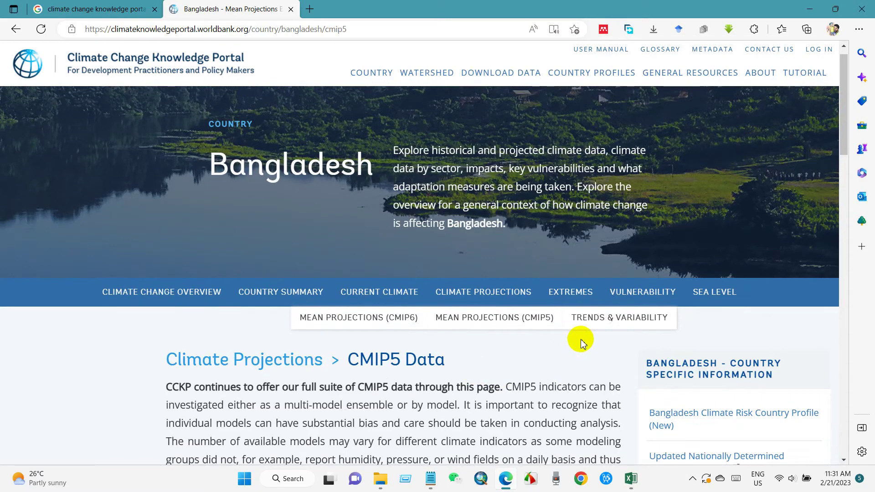
pyautogui.click(601, 322)
pyautogui.scroll(-12, 360, 374)
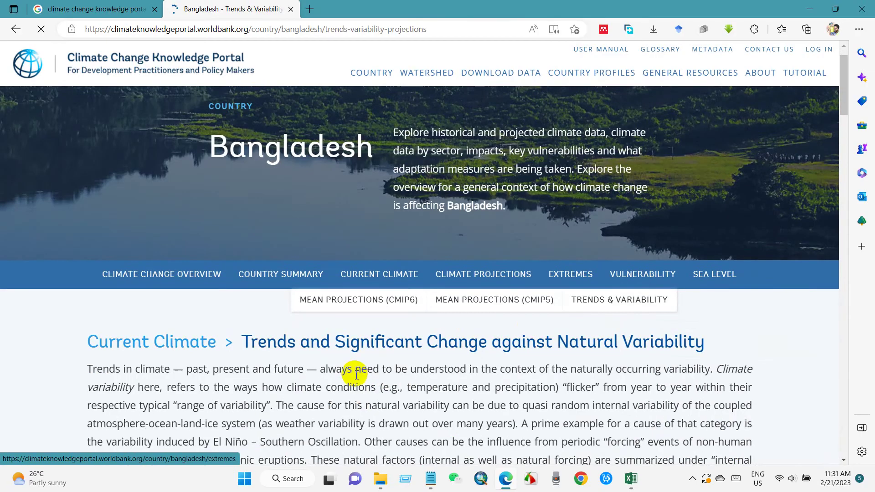
pyautogui.scroll(-1, 352, 366)
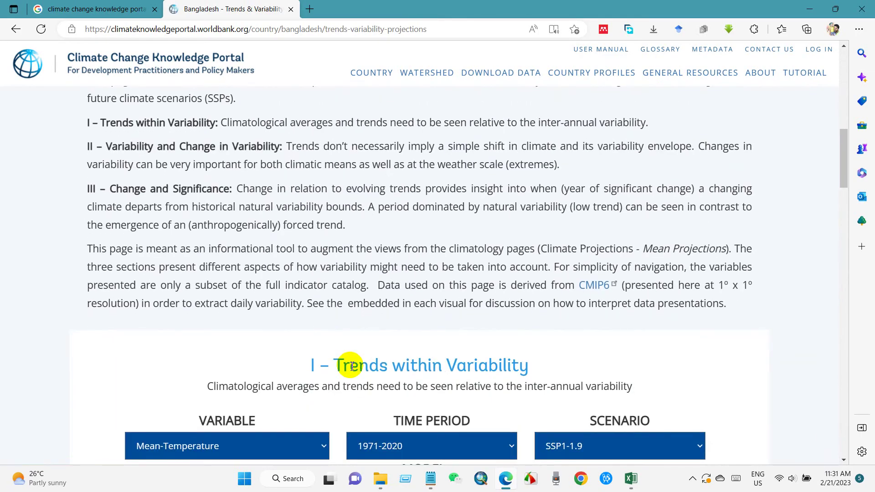
pyautogui.scroll(-5, 280, 241)
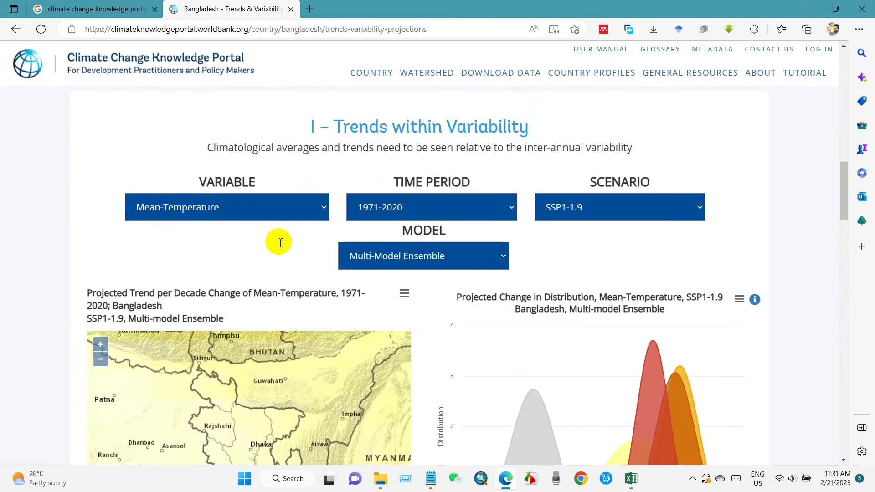
# - Set the Trends within Variability section's variable to Precipitation and its time period to 2001-2050
pyautogui.click(205, 192)
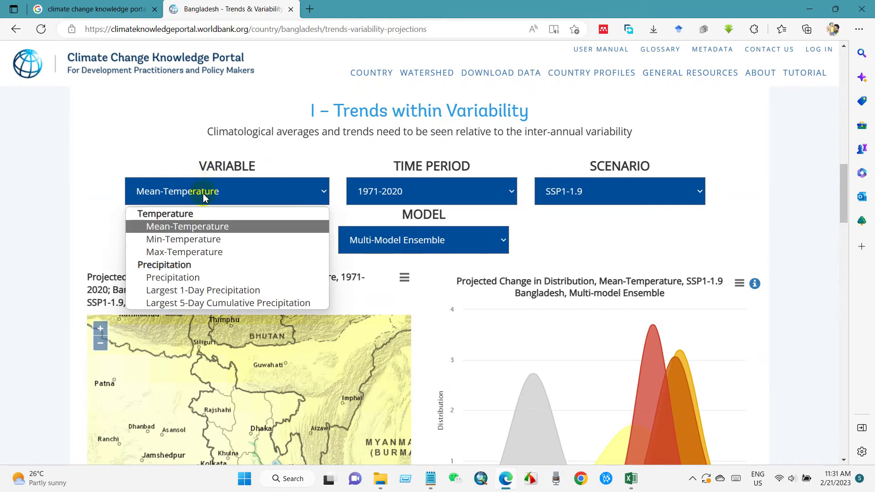
pyautogui.click(174, 277)
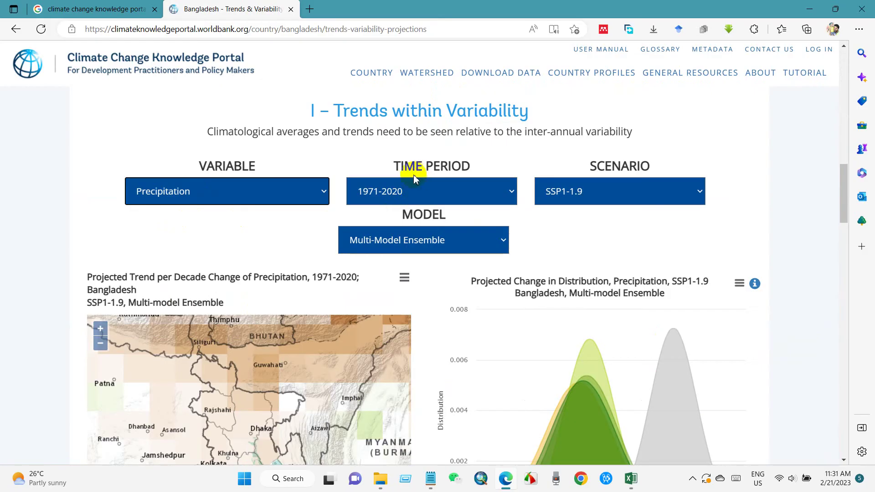
pyautogui.click(470, 193)
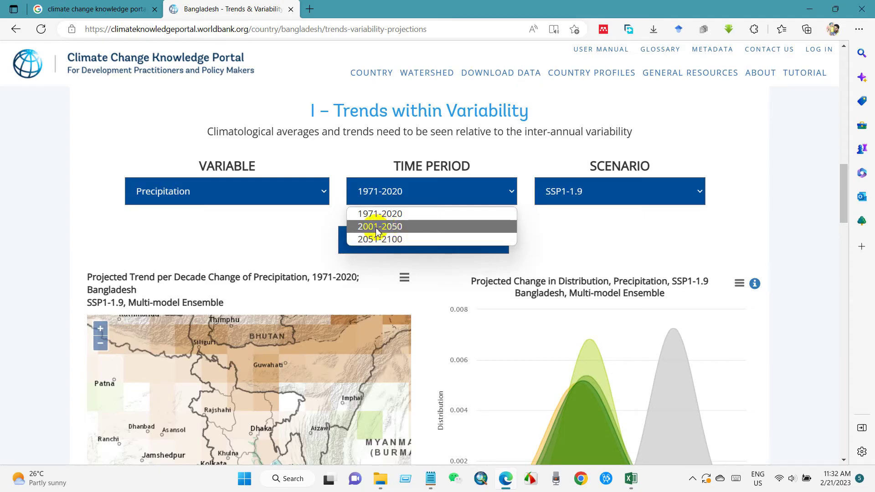
pyautogui.click(390, 227)
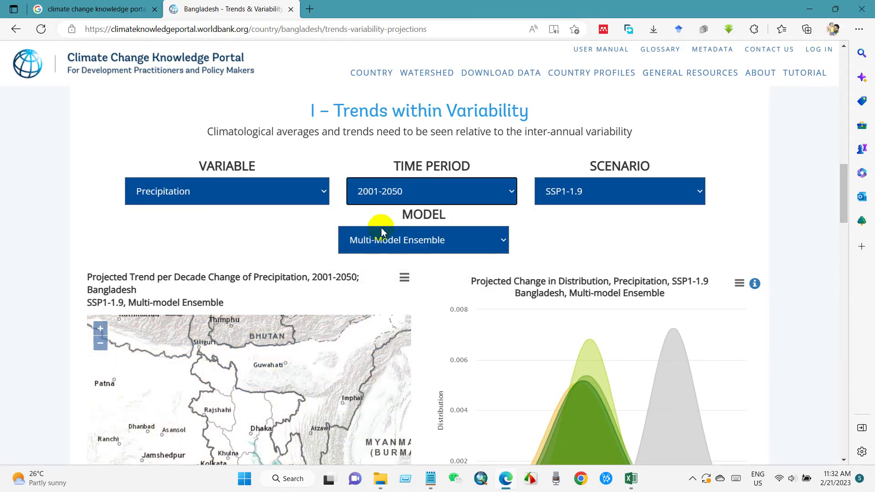
# - Set the scenario of the Trends within Variability section to SSP1-2.6
pyautogui.click(597, 205)
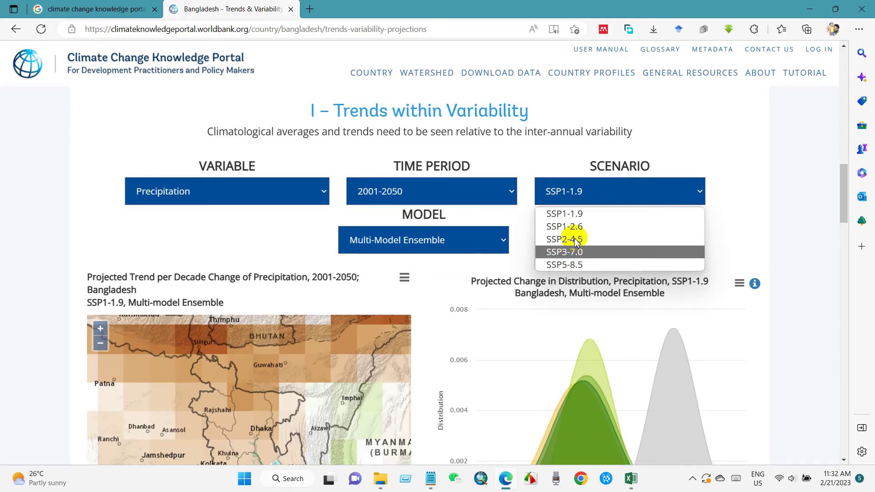
pyautogui.click(574, 219)
pyautogui.click(589, 197)
pyautogui.click(569, 227)
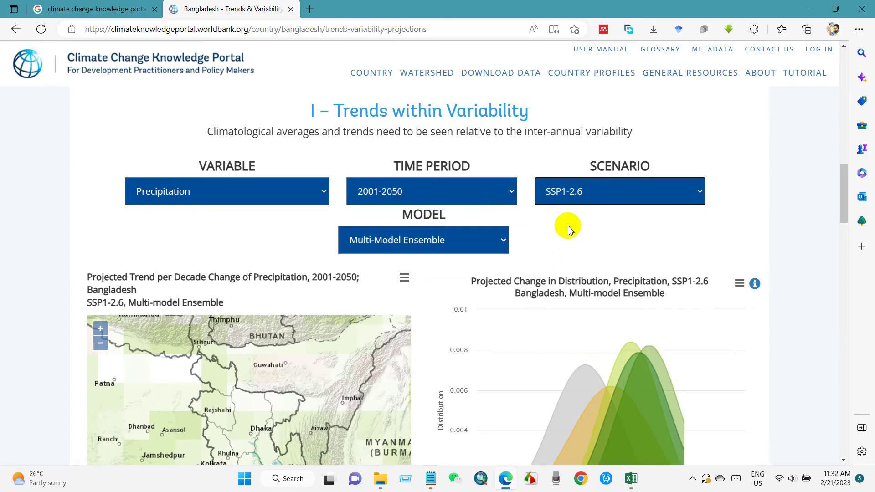
# - Look through the available models and set the Trends within Variability section's model to access-cm2
pyautogui.click(408, 241)
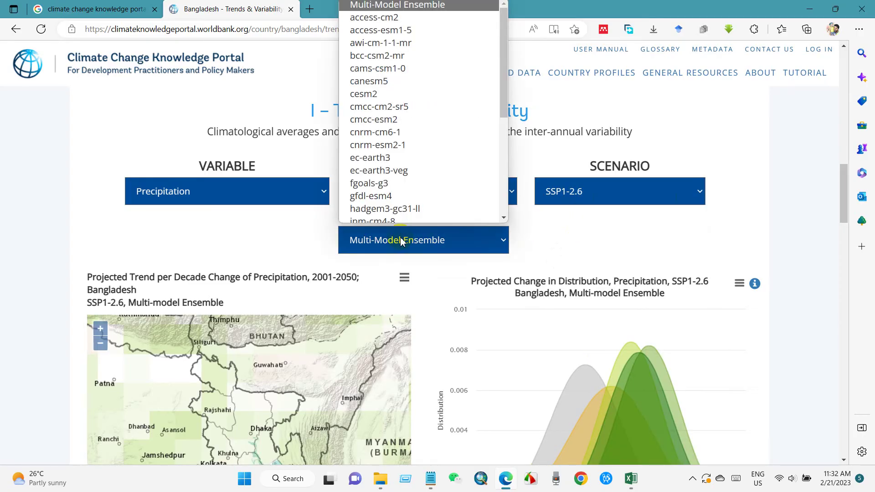
pyautogui.scroll(-3, 401, 91)
pyautogui.scroll(-2, 402, 112)
pyautogui.scroll(5, 396, 118)
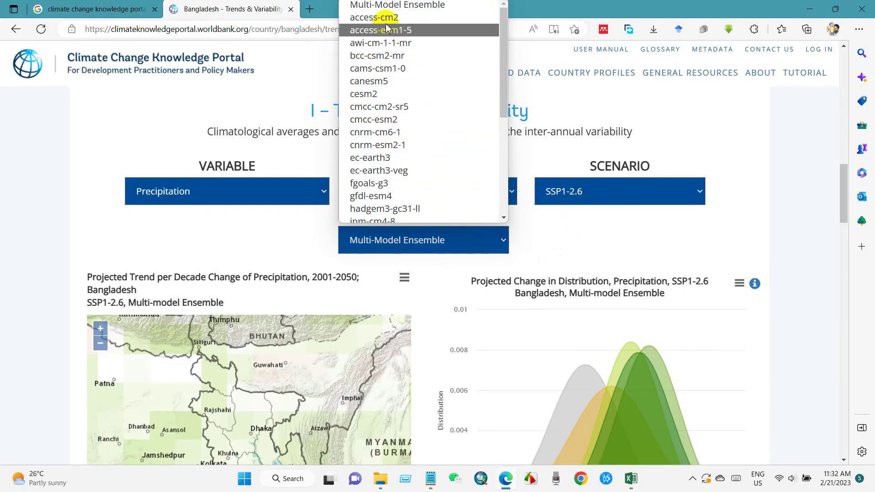
pyautogui.click(367, 17)
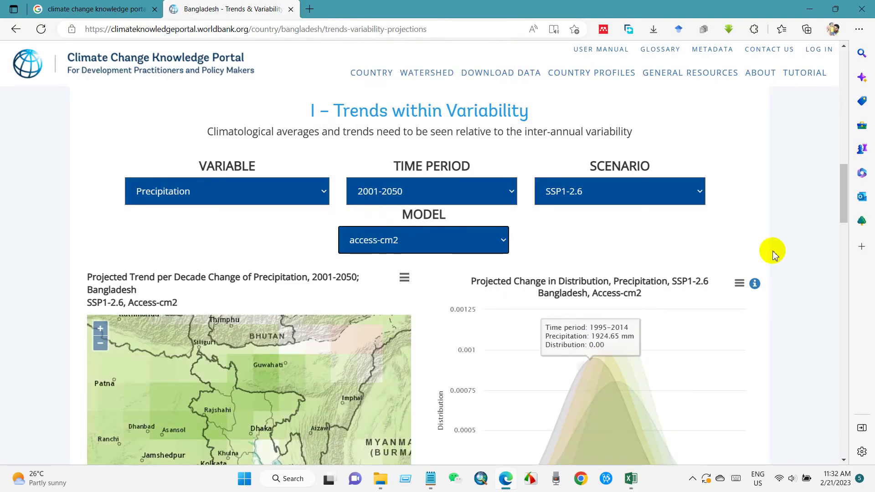
# - Download the data of the Projected Change in Distribution precipitation chart as CSV
pyautogui.moveTo(845, 199); pyautogui.dragTo(846, 218)
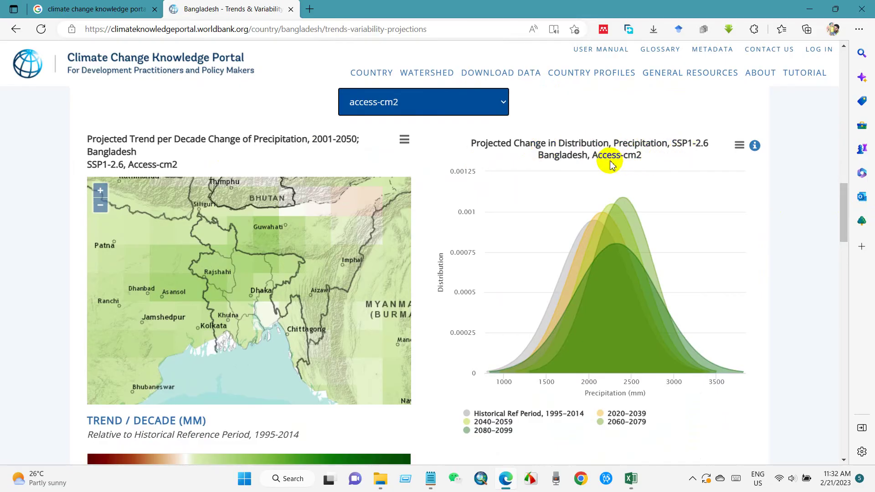
pyautogui.moveTo(846, 209)
pyautogui.mouseDown()
pyautogui.moveTo(846, 270)
pyautogui.moveTo(845, 190)
pyautogui.moveTo(844, 207)
pyautogui.mouseUp()
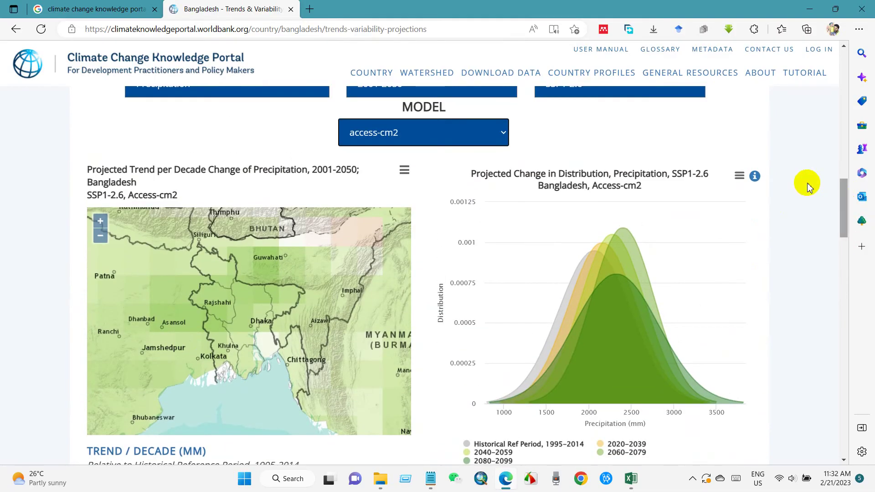
pyautogui.click(742, 176)
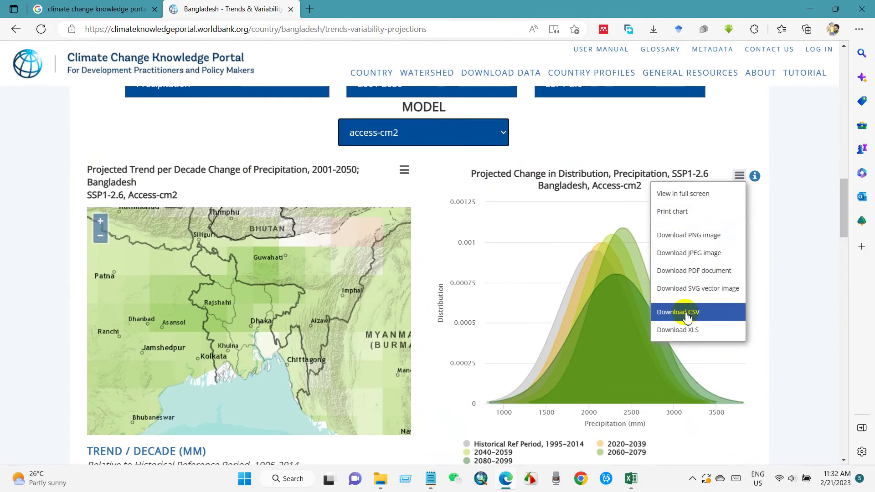
pyautogui.click(815, 310)
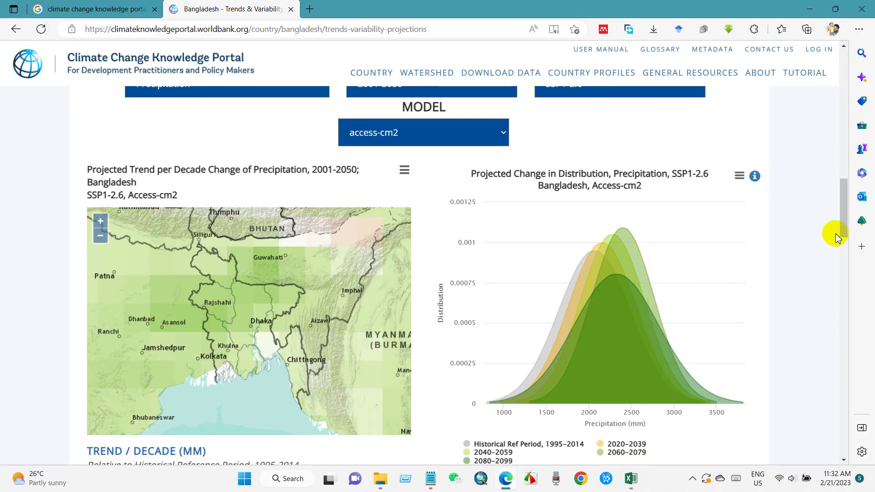
pyautogui.click(741, 175)
pyautogui.click(698, 308)
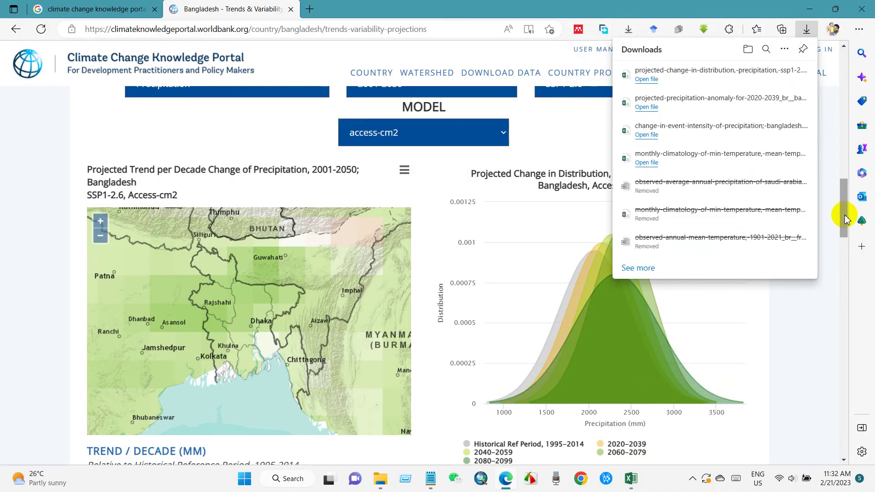
# - Configure the Variability section's seasonal-cycle chart for Mean-Temperature with scenario SSP1-2.6 and model cams-csm1-0
pyautogui.moveTo(845, 217); pyautogui.dragTo(844, 279)
pyautogui.moveTo(433, 157); pyautogui.dragTo(577, 127)
pyautogui.click(160, 233)
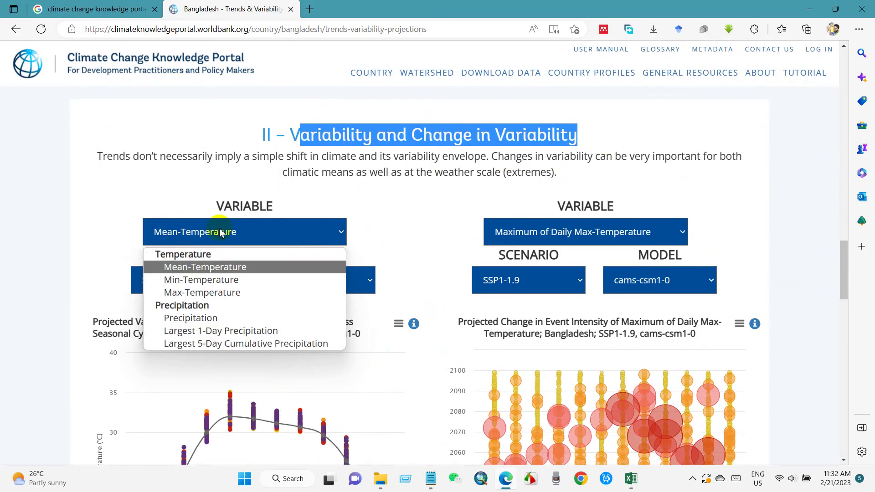
pyautogui.click(208, 269)
pyautogui.click(192, 279)
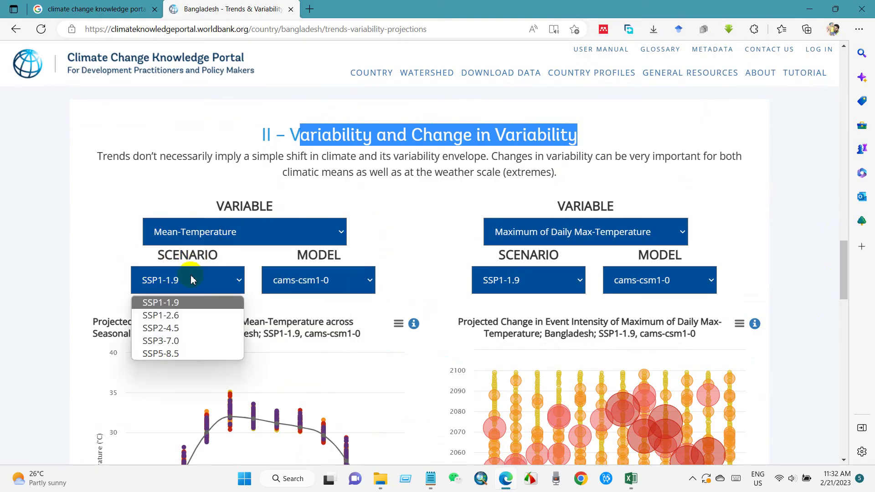
pyautogui.click(172, 315)
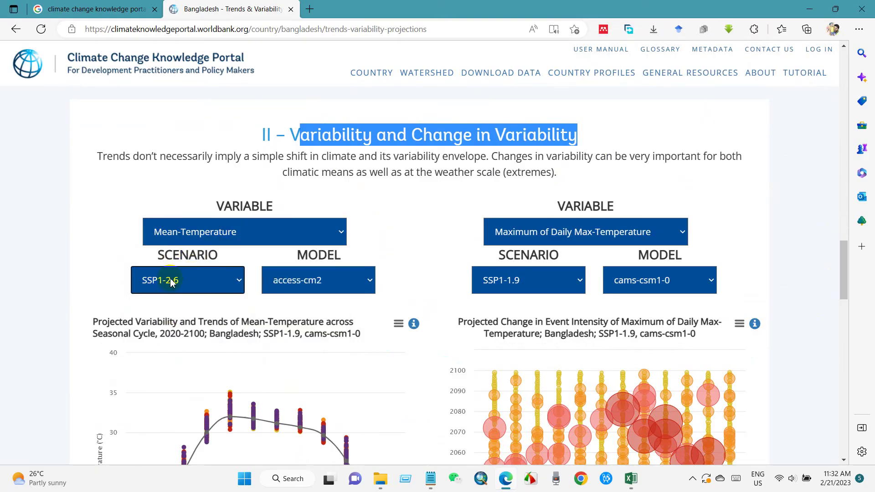
pyautogui.click(317, 283)
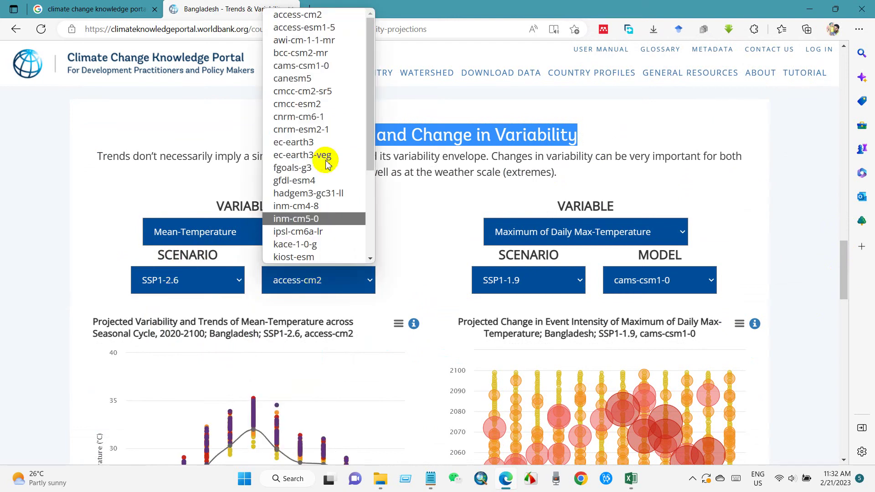
pyautogui.click(303, 67)
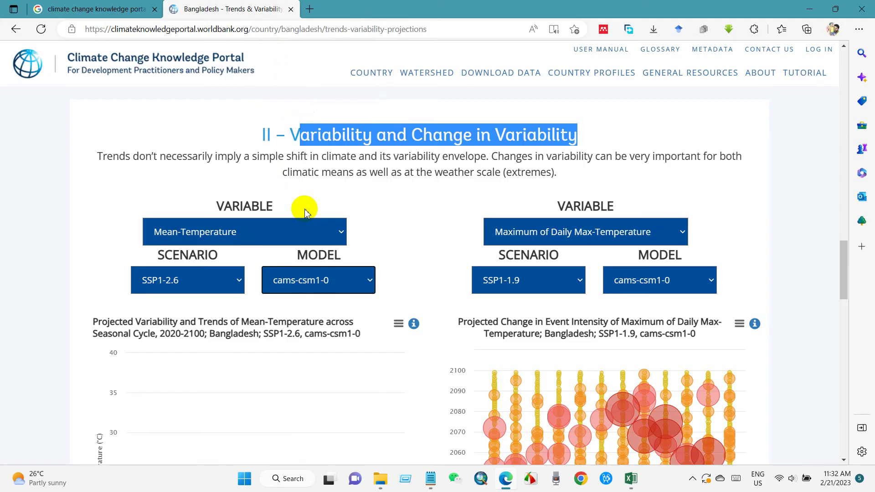
# - Configure the Projected Change in Event Intensity chart for Maximum of Daily Max-Temperature with scenario SSP2-4.5 and model bcc-csm2-mr
pyautogui.scroll(-3, 39, 289)
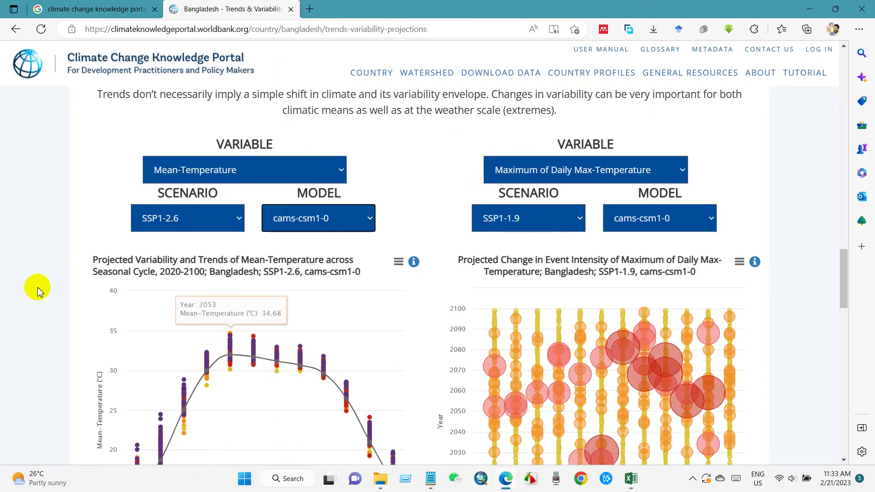
pyautogui.scroll(2, 671, 128)
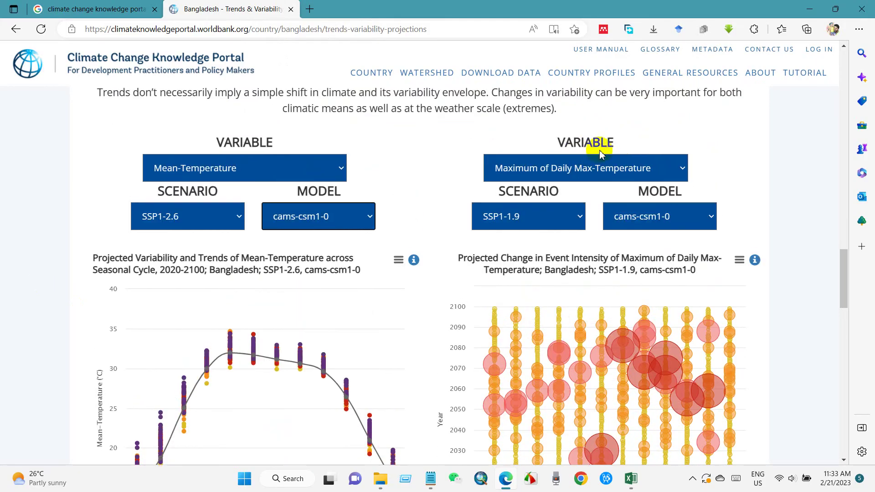
pyautogui.click(599, 169)
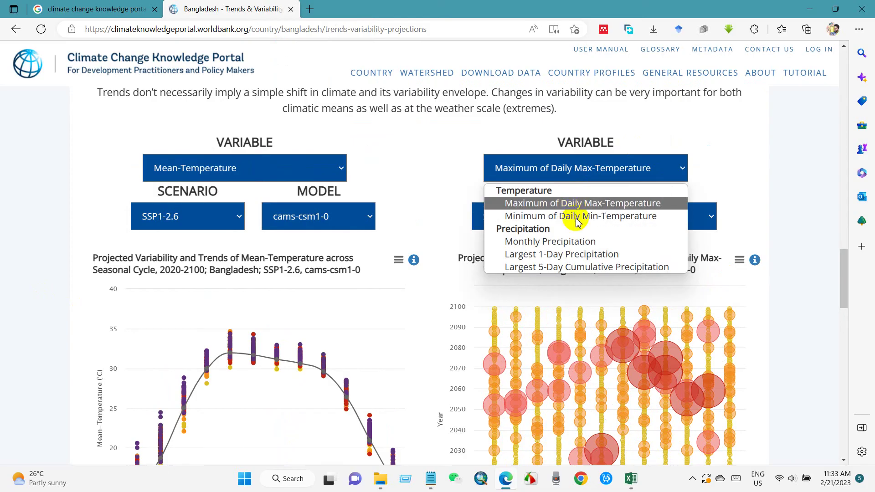
pyautogui.click(570, 207)
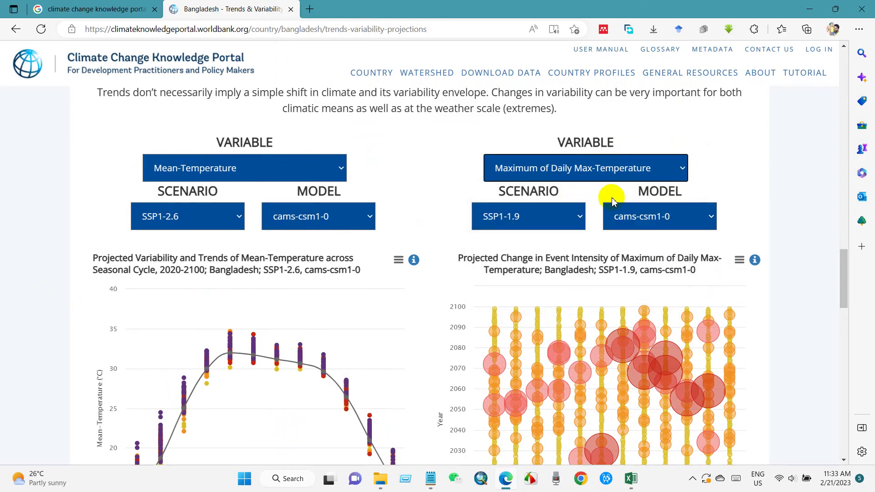
pyautogui.click(534, 220)
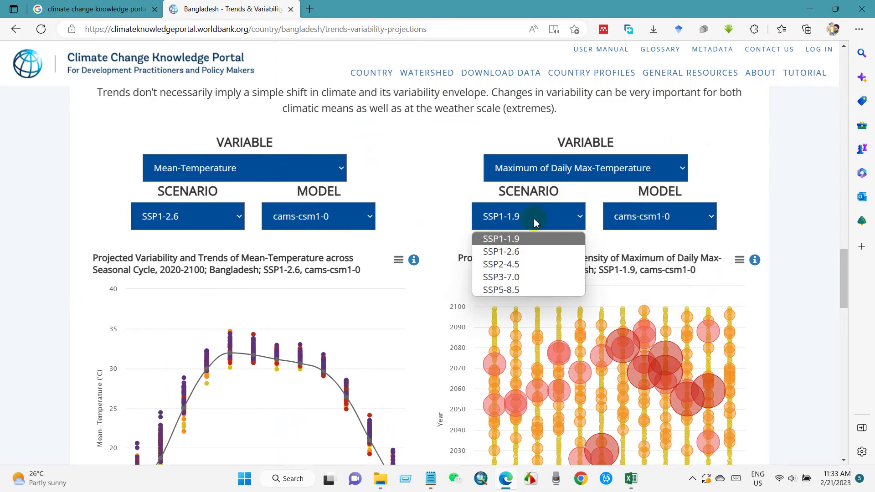
pyautogui.click(519, 265)
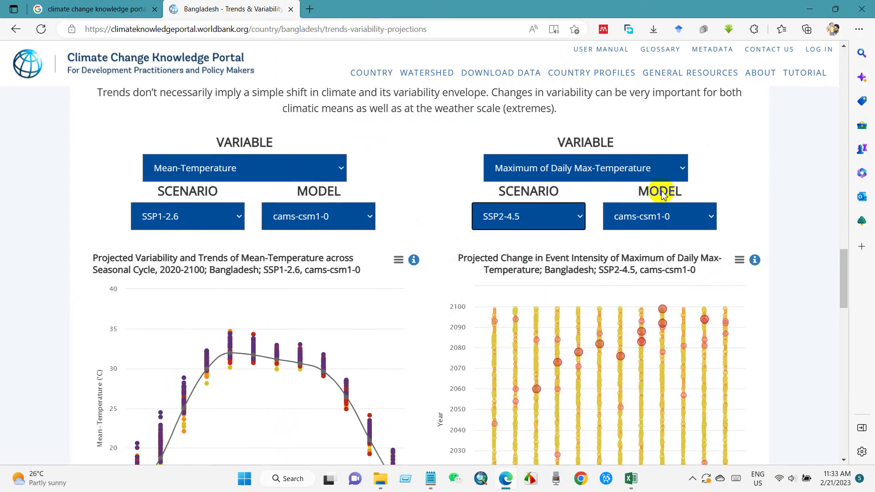
pyautogui.click(664, 218)
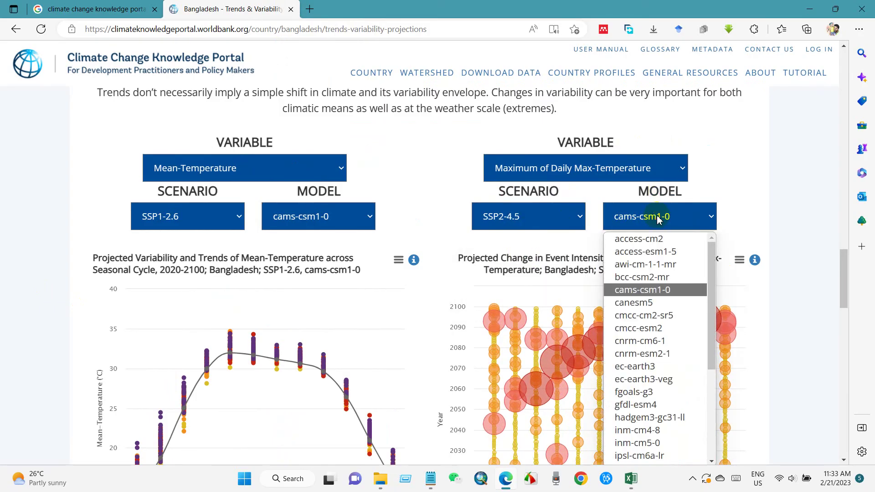
pyautogui.click(650, 278)
# - Download the data of the mean-temperature variability and maximum daily temperature event-intensity charts as CSV
pyautogui.moveTo(845, 283); pyautogui.dragTo(844, 295)
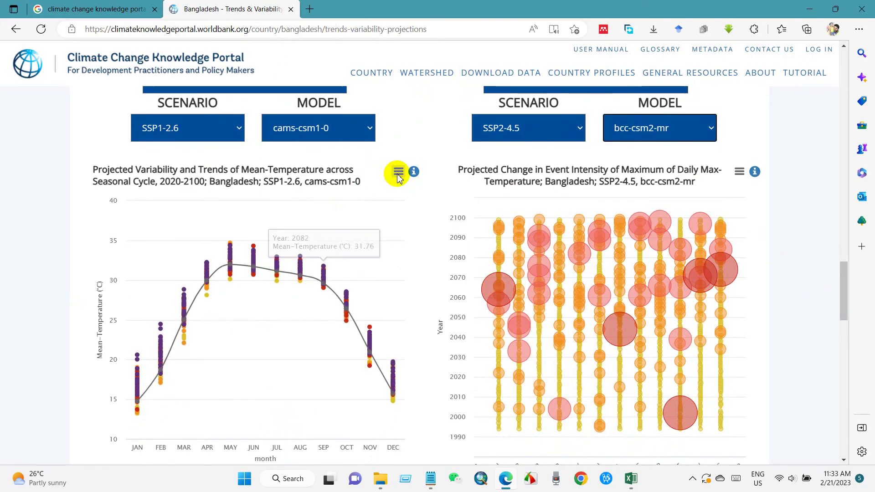
pyautogui.click(398, 171)
pyautogui.click(347, 307)
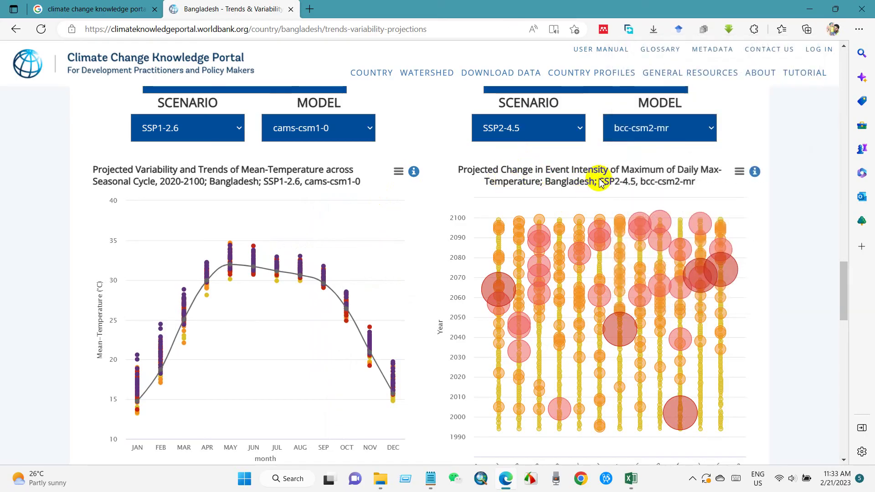
pyautogui.click(740, 172)
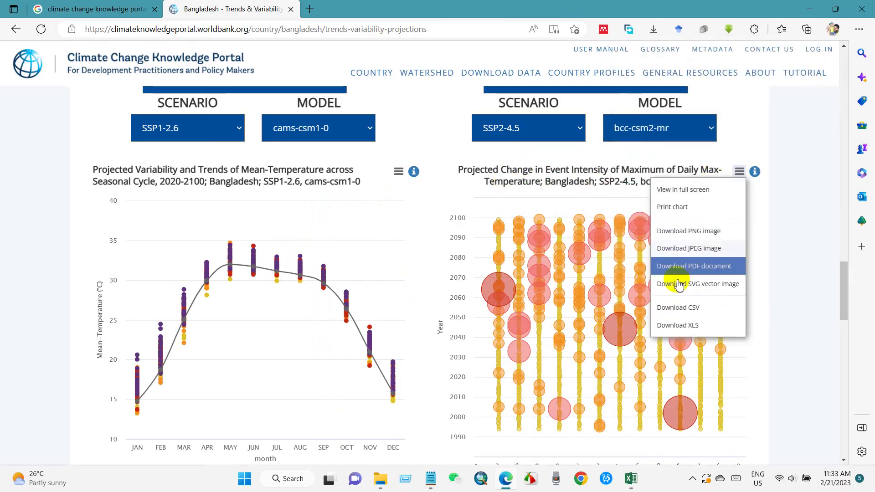
pyautogui.click(668, 306)
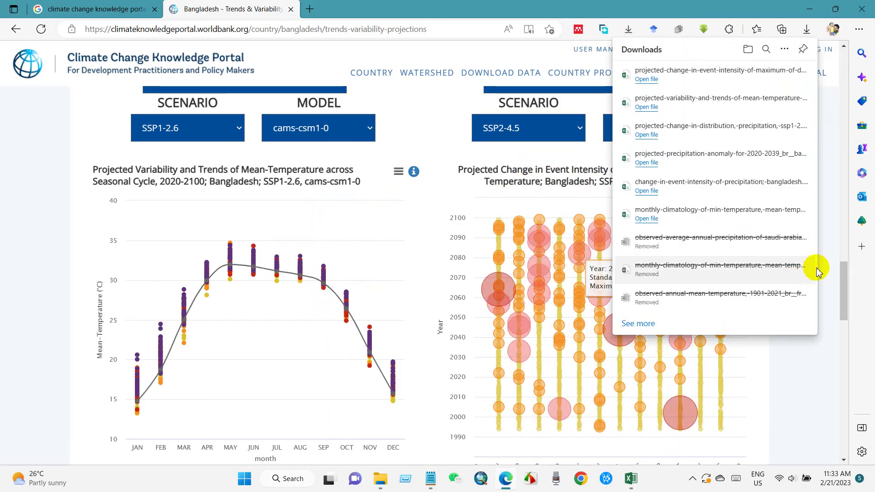
# - Set the Change and Significance section's variable to Precipitation and scenario to SSP2-4.5, keeping the Multi-Model Ensemble model
pyautogui.click(843, 279)
pyautogui.moveTo(843, 279); pyautogui.dragTo(840, 346)
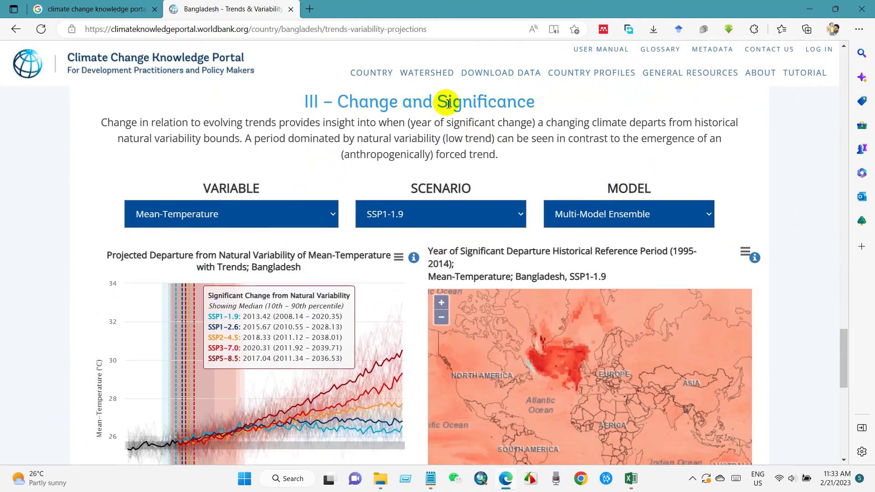
pyautogui.moveTo(844, 342); pyautogui.dragTo(844, 341)
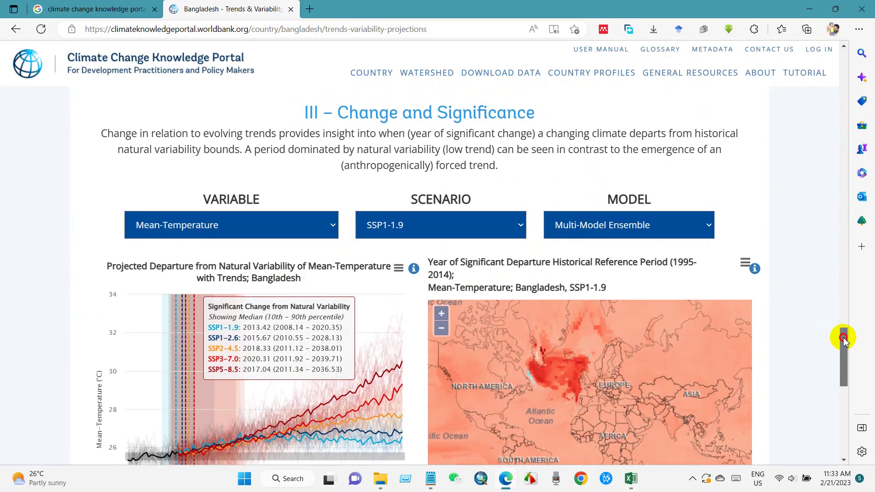
pyautogui.click(193, 227)
pyautogui.click(172, 376)
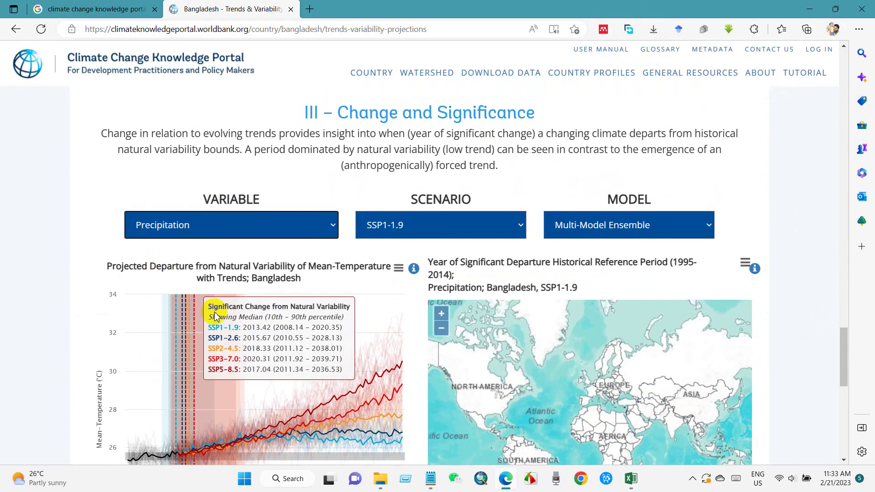
pyautogui.click(426, 228)
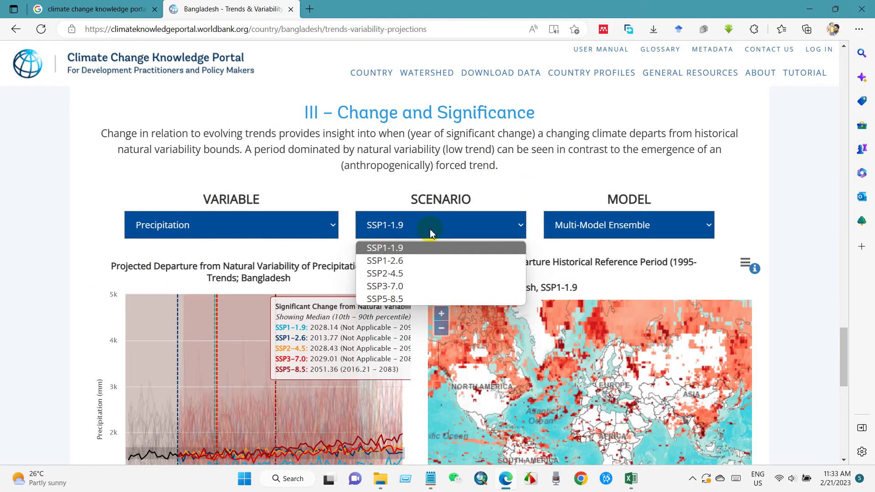
pyautogui.click(400, 271)
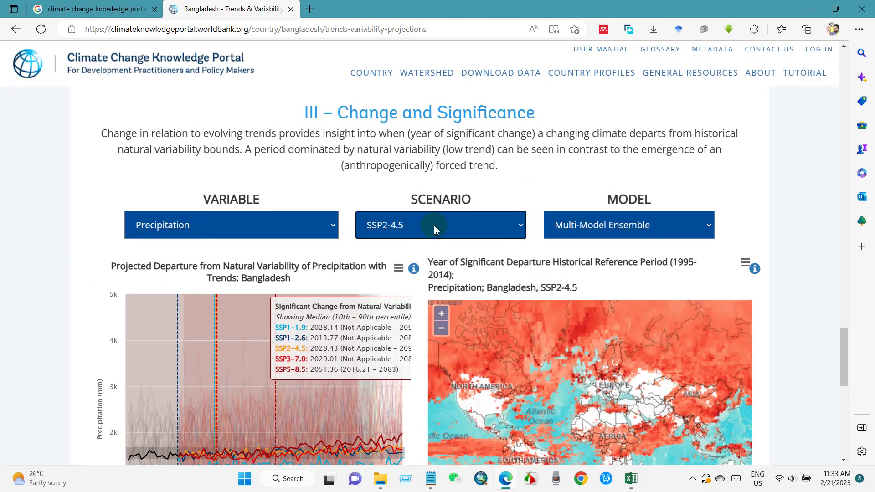
pyautogui.click(588, 229)
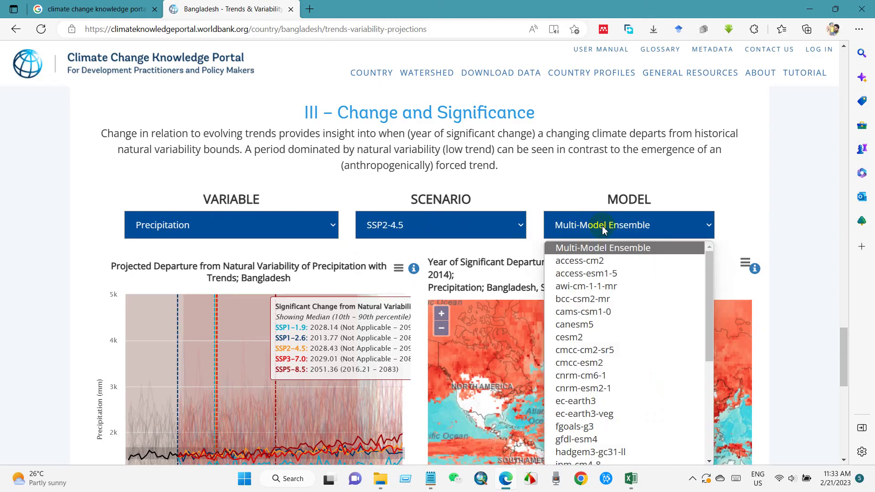
pyautogui.click(640, 228)
# - Download the Projected Departure from Natural Variability of Precipitation data as CSV and check the Year of Significant Departure map's download options
pyautogui.moveTo(846, 337)
pyautogui.mouseDown()
pyautogui.moveTo(844, 383)
pyautogui.moveTo(841, 336)
pyautogui.mouseUp()
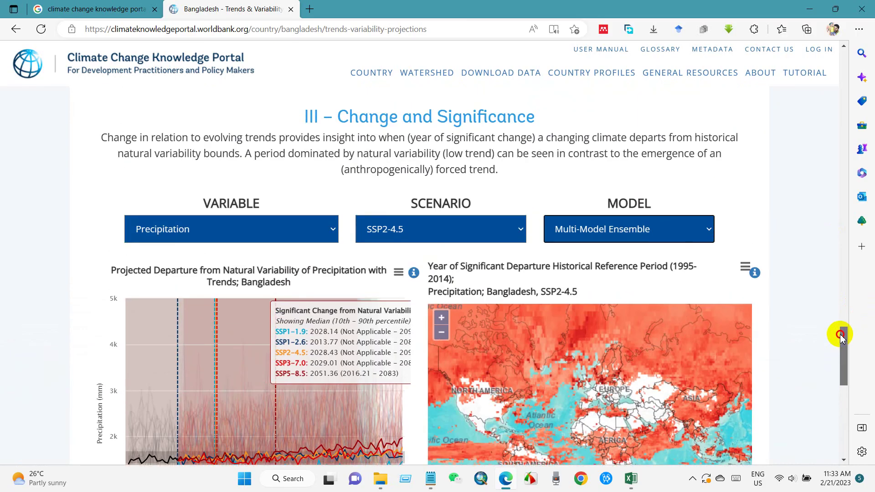
pyautogui.click(398, 273)
pyautogui.click(342, 406)
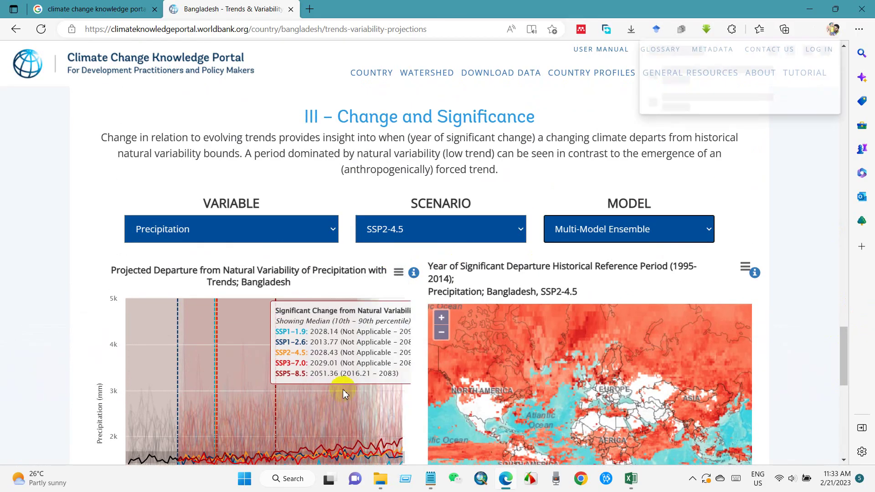
pyautogui.click(786, 404)
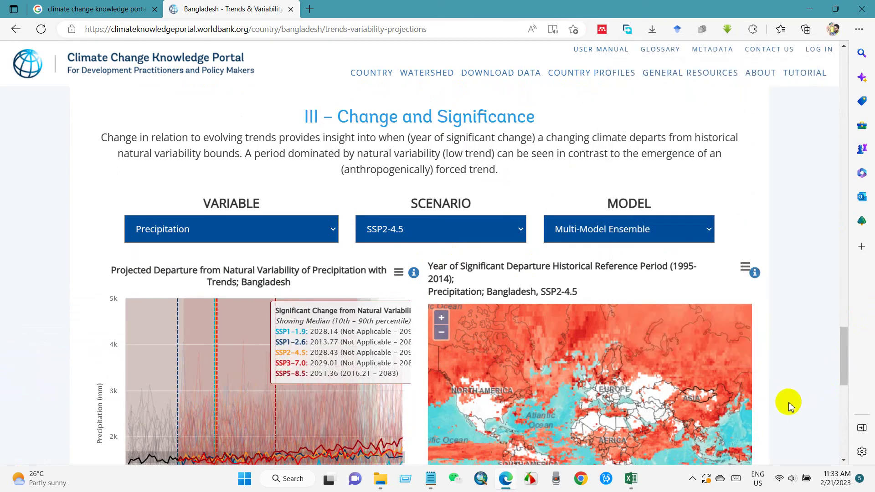
pyautogui.click(746, 268)
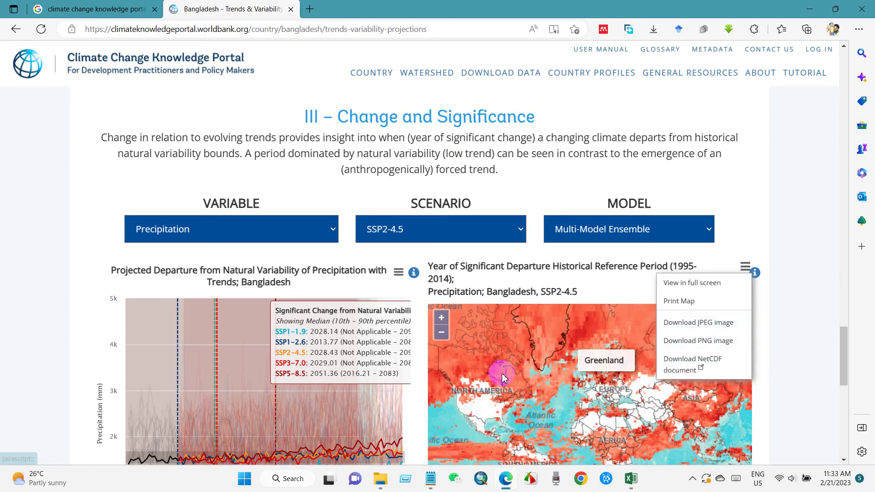
pyautogui.click(861, 348)
# - Review the Current Climate and Climate Projections page options and look back through the Trends & Variability page's sections
pyautogui.moveTo(847, 343); pyautogui.dragTo(838, 67)
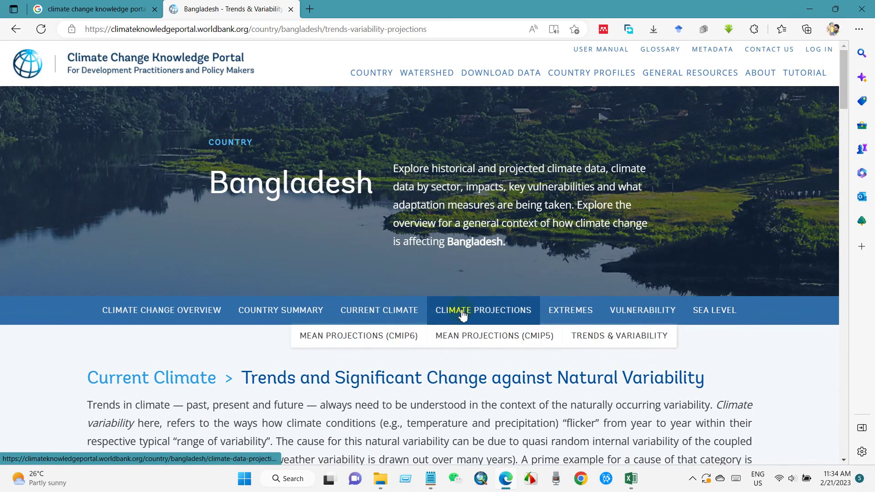
pyautogui.moveTo(372, 318)
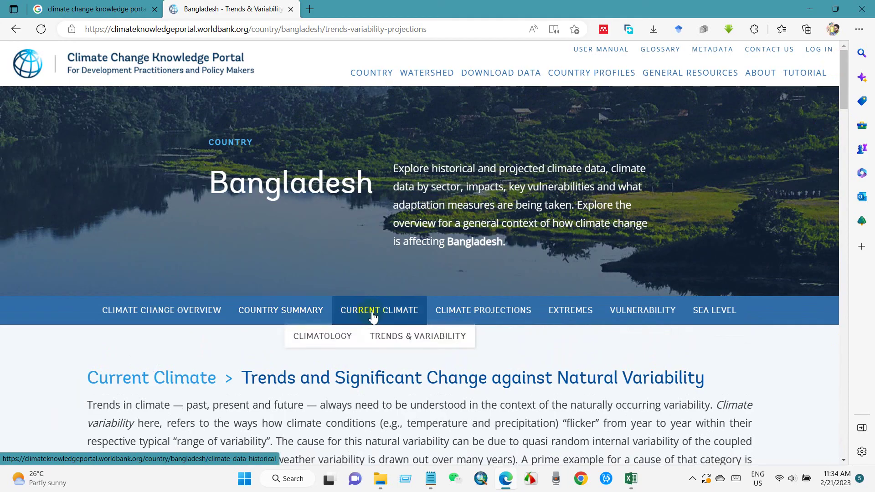
pyautogui.moveTo(504, 315)
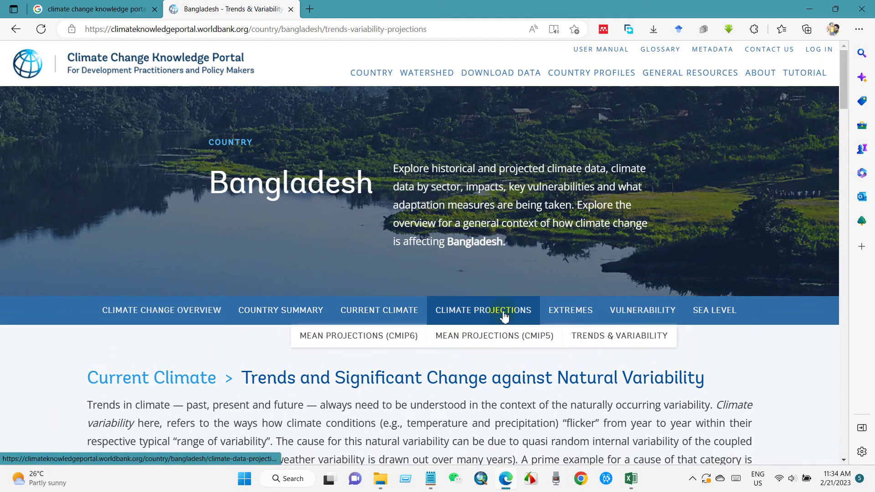
pyautogui.scroll(-5, 813, 343)
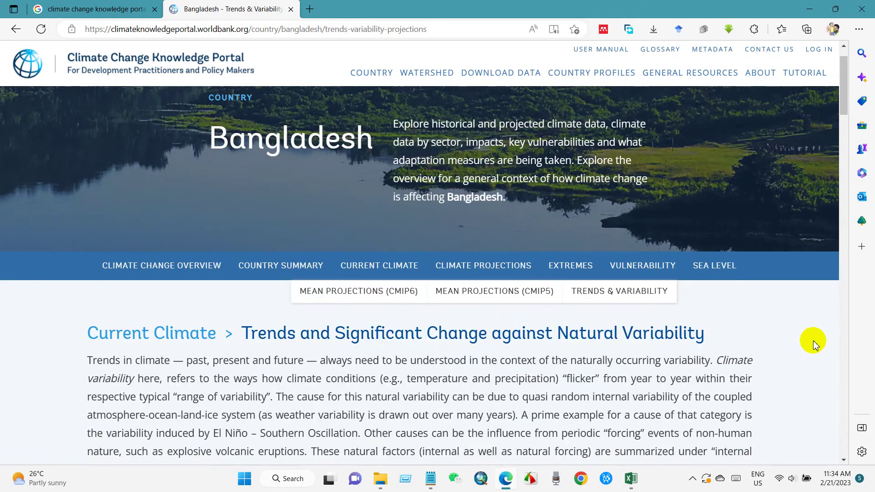
pyautogui.scroll(-20, 812, 343)
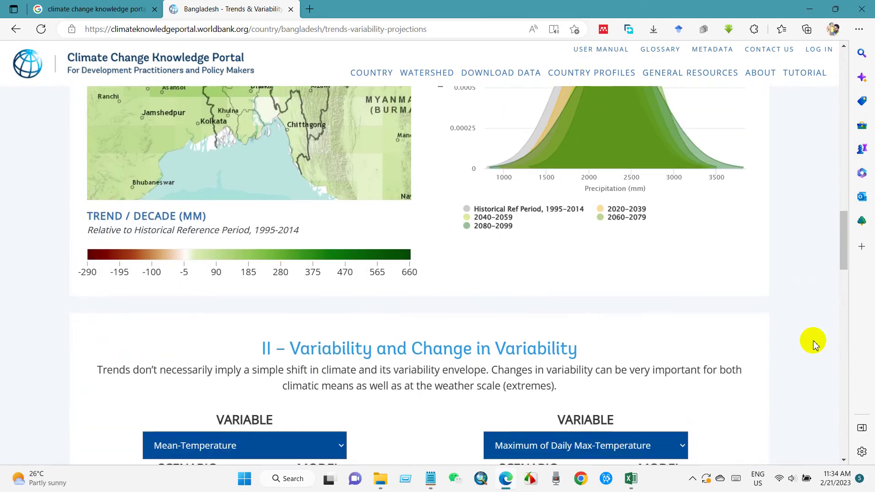
pyautogui.scroll(-13, 813, 343)
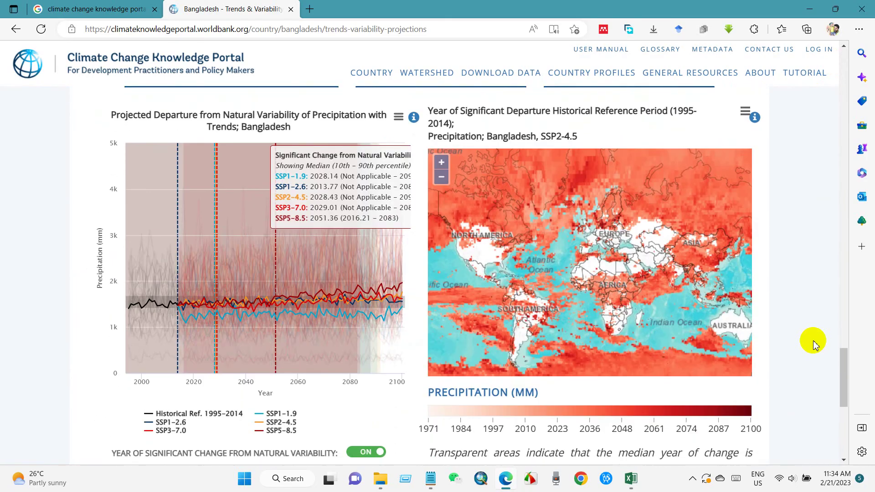